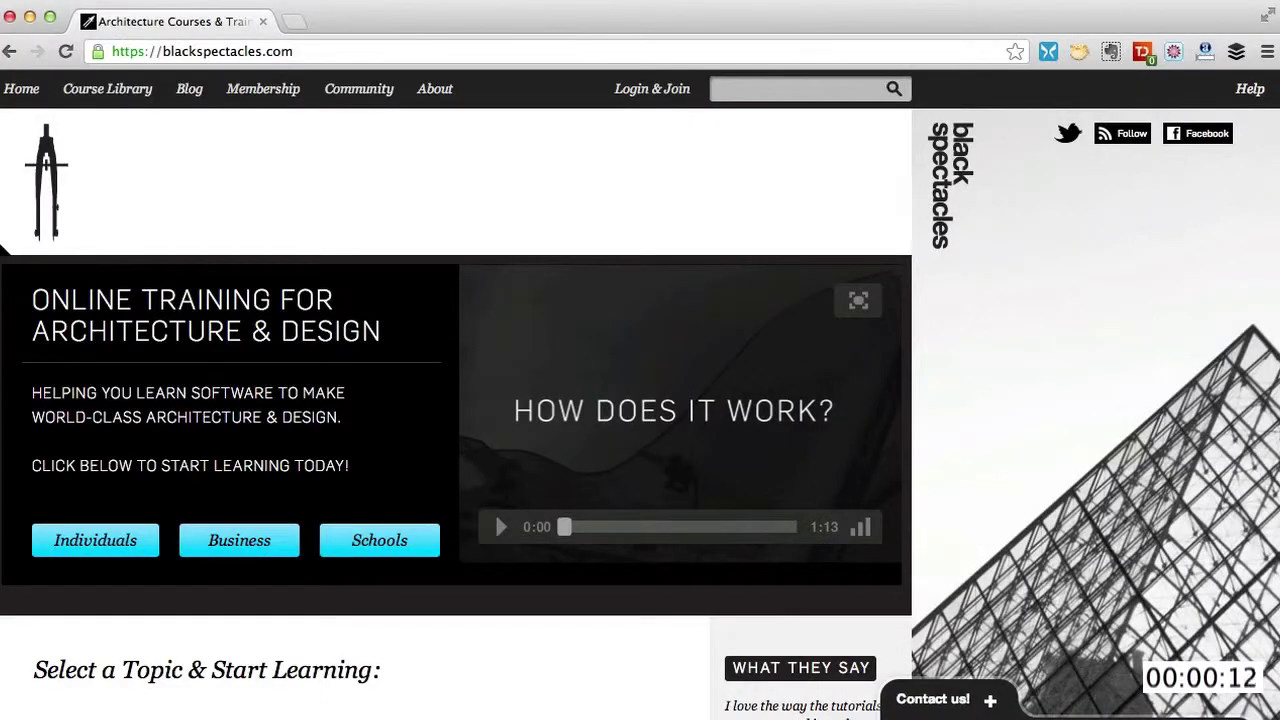
- Open the Rendering Production Pt 3 course from the Black Spectacles Photoshop software listing
{"action": "scroll", "coordinate": [400, 540], "scroll_direction": "down", "scroll_amount": 5}
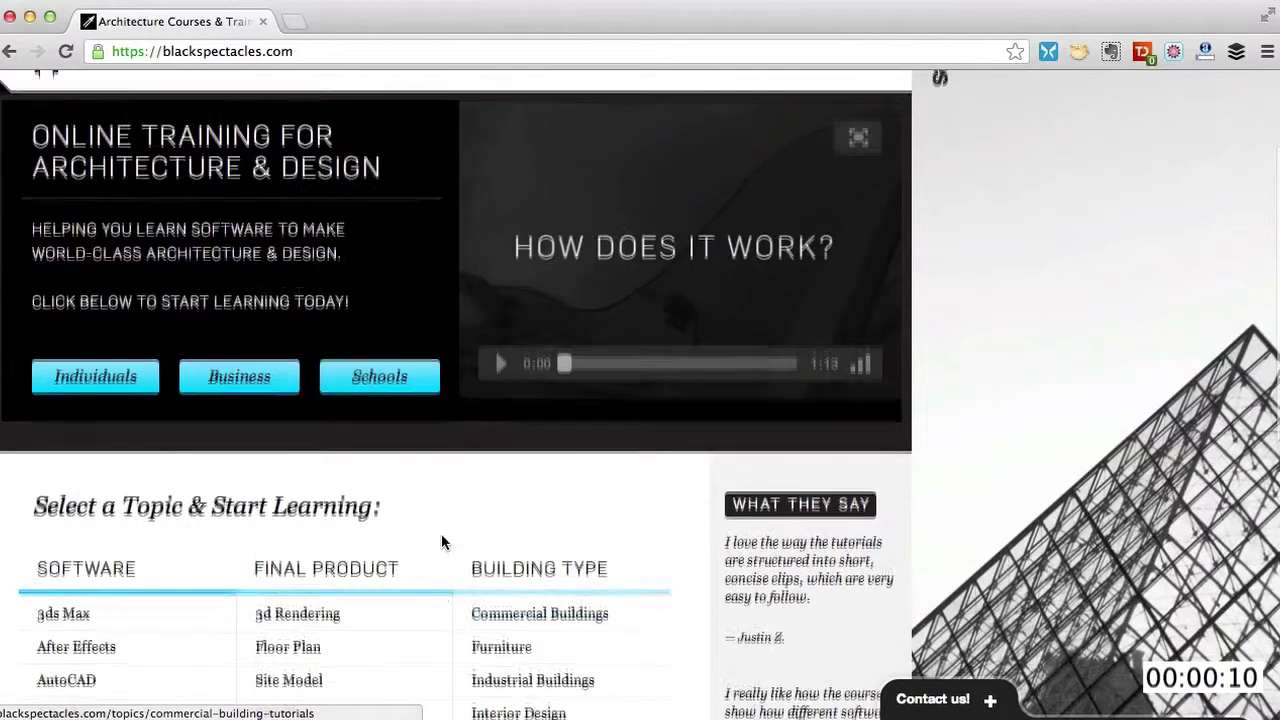
{"action": "scroll", "coordinate": [350, 535], "scroll_direction": "down", "scroll_amount": 3}
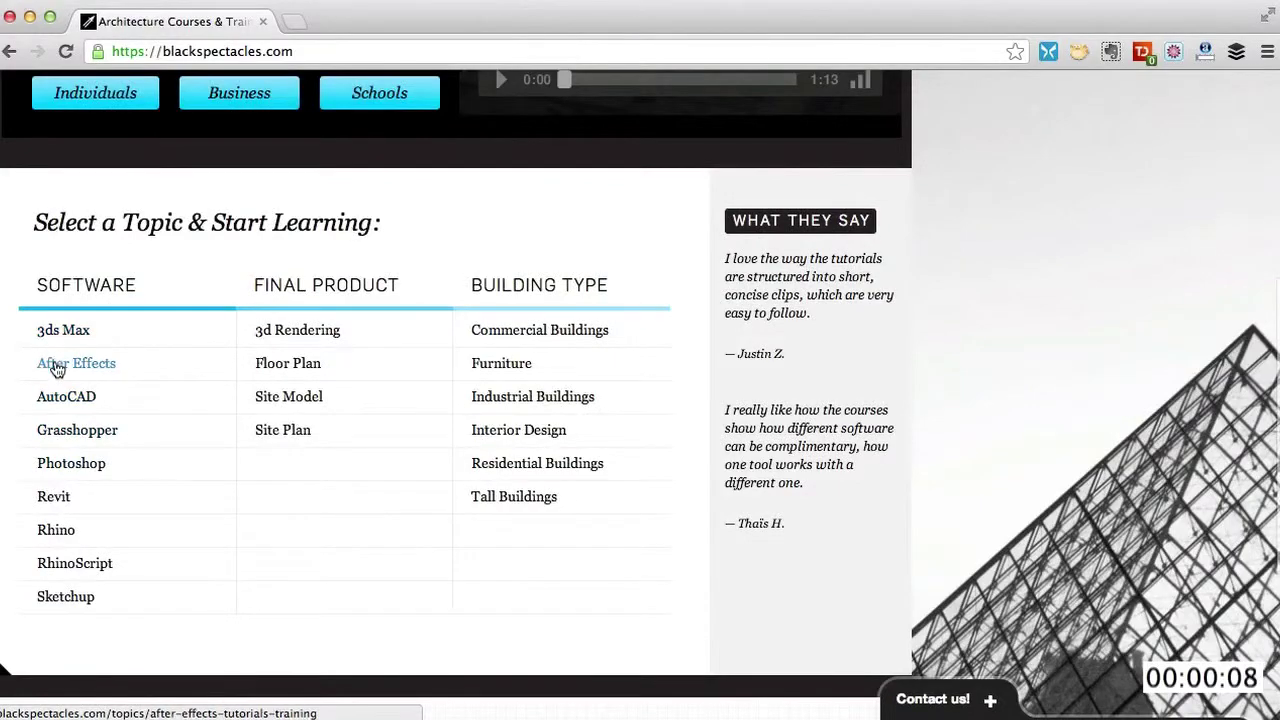
{"action": "left_click", "coordinate": [78, 463]}
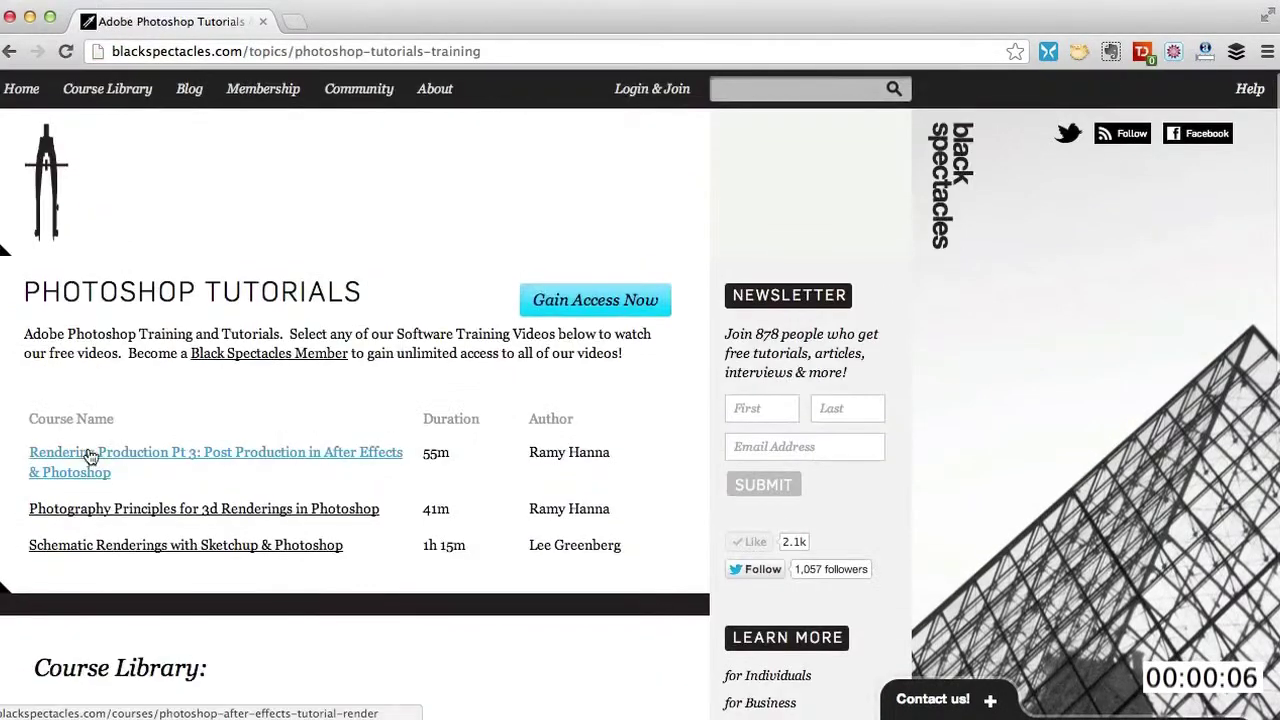
{"action": "left_click", "coordinate": [90, 456]}
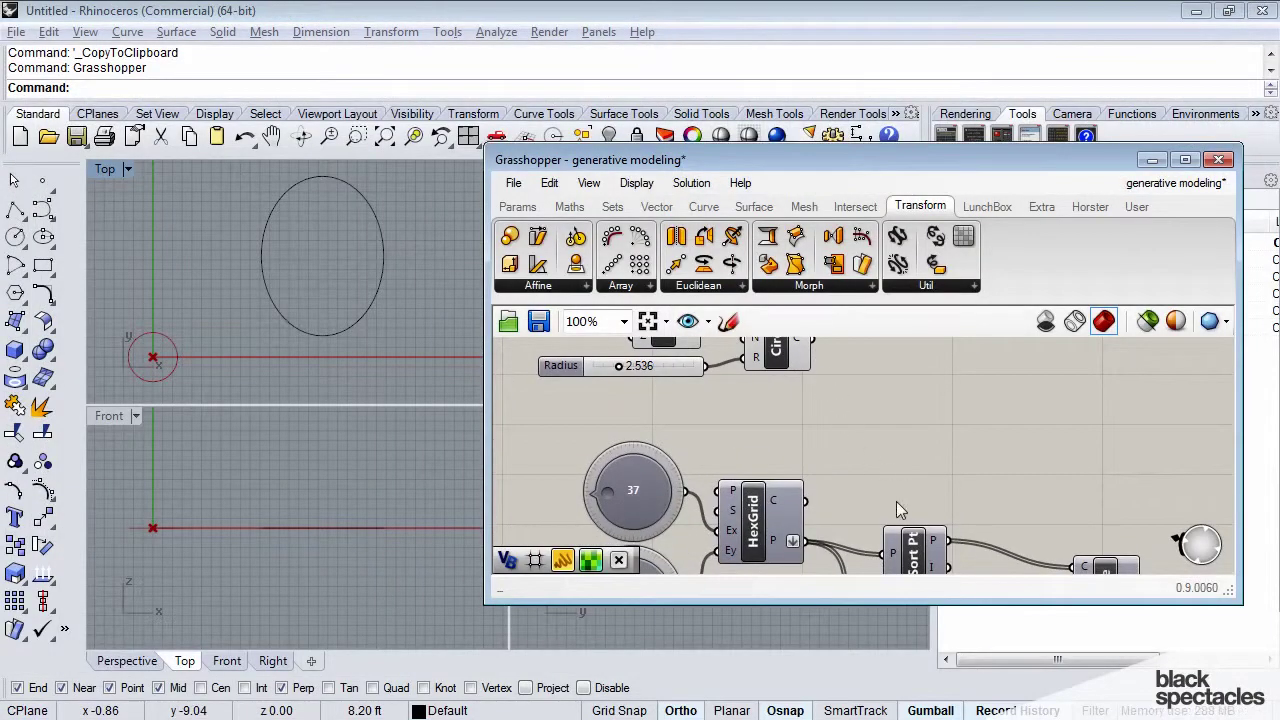
- Delete the ellipse selected in the Top viewport using the Del command
{"action": "right_click_drag", "start_coordinate": [854, 463], "coordinate": [840, 415]}
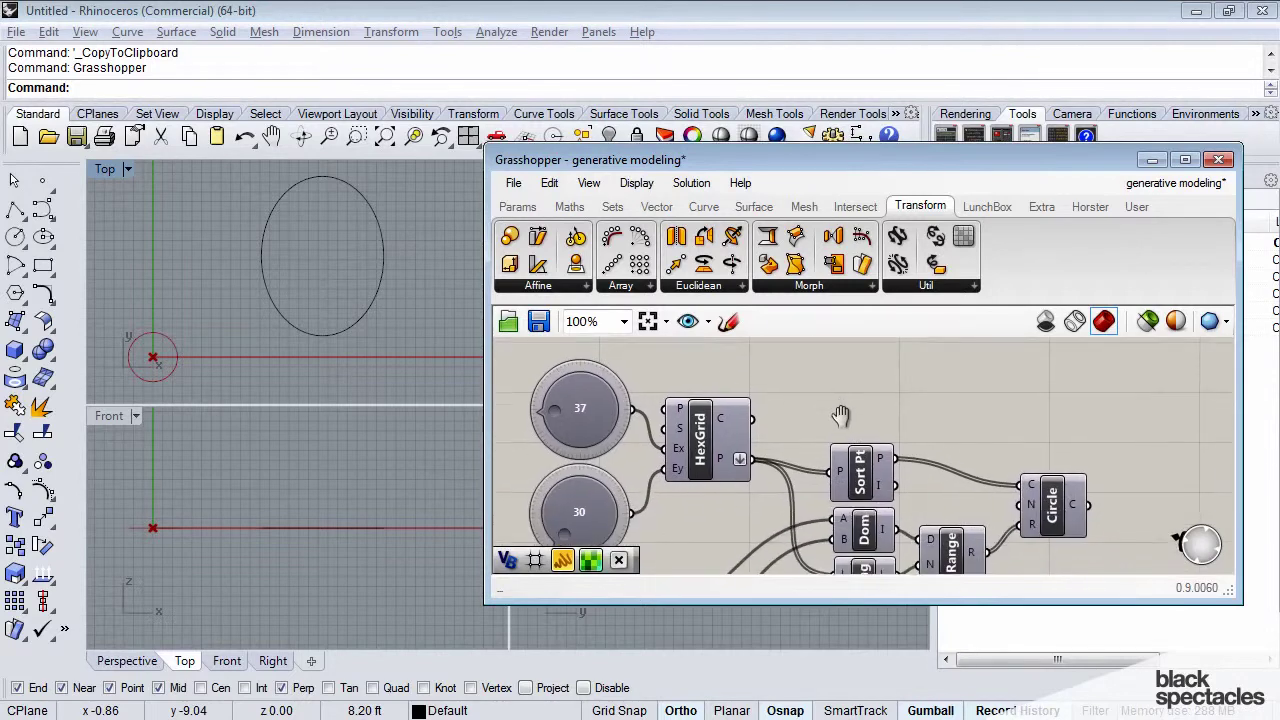
{"action": "left_click", "coordinate": [361, 320]}
{"action": "type", "text": "Del"}
{"action": "key", "text": "Return"}
- Bring the Pt, Circle and Radius slider into view and select the Pt component
{"action": "right_click_drag", "start_coordinate": [618, 350], "coordinate": [660, 447]}
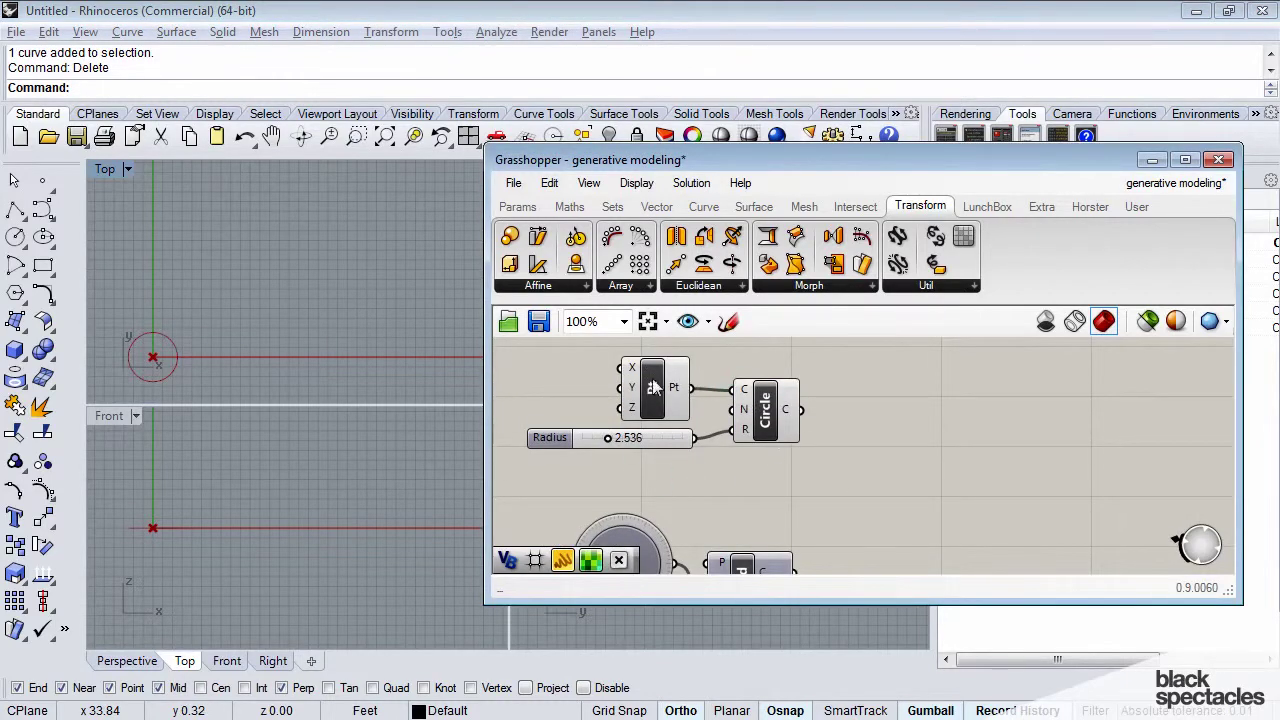
{"action": "right_click_drag", "start_coordinate": [660, 415], "coordinate": [668, 437]}
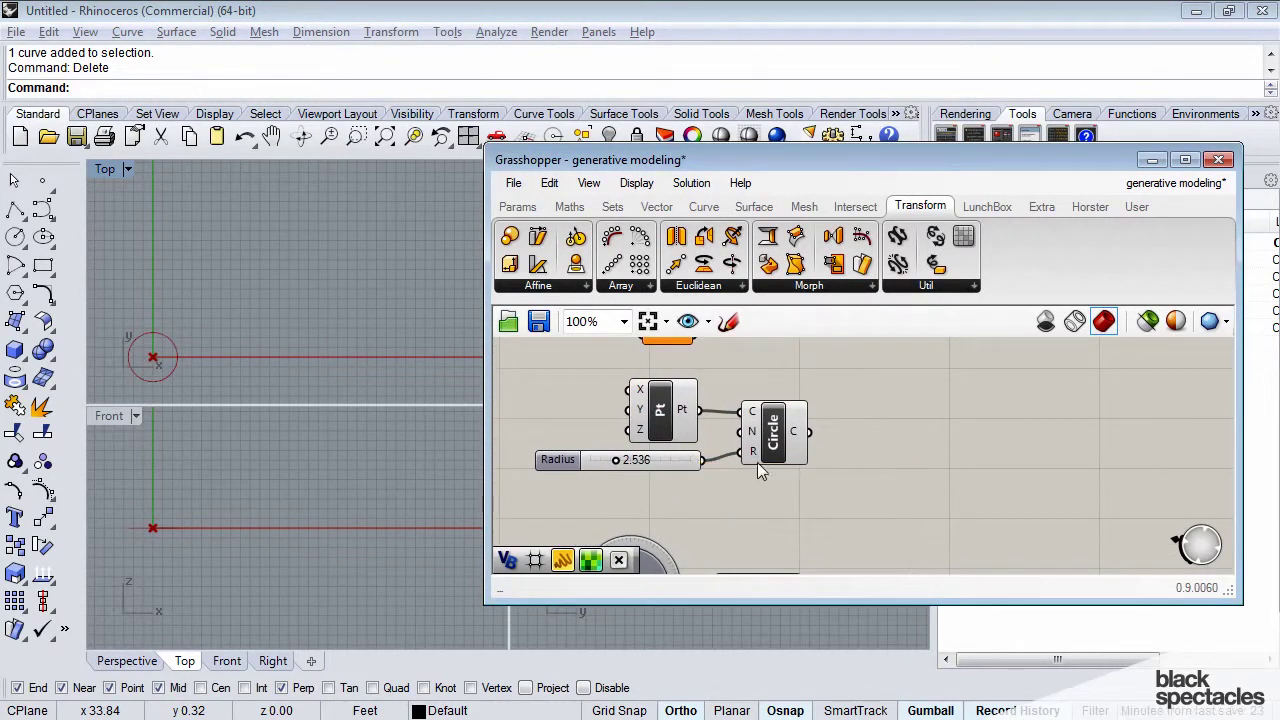
{"action": "left_click", "coordinate": [672, 424]}
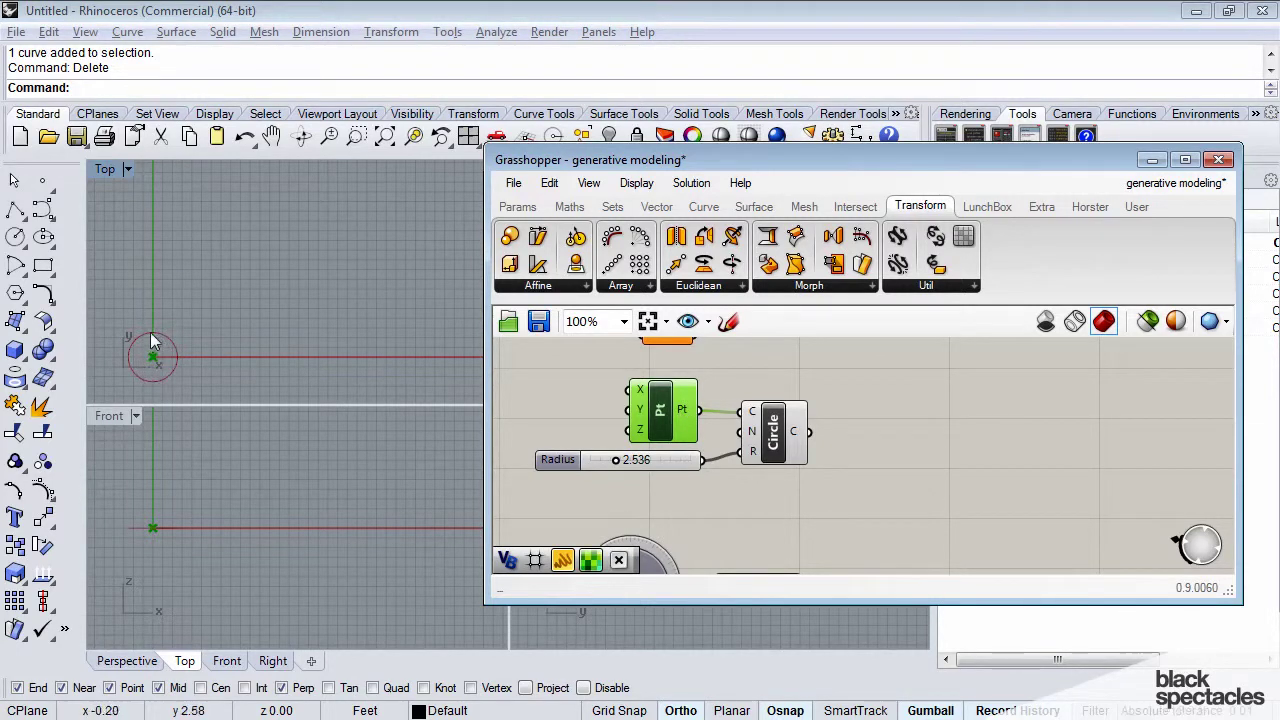
- Turn off Preview on the Pt component
{"action": "left_click", "coordinate": [824, 439]}
{"action": "right_click_drag", "start_coordinate": [824, 439], "coordinate": [835, 439]}
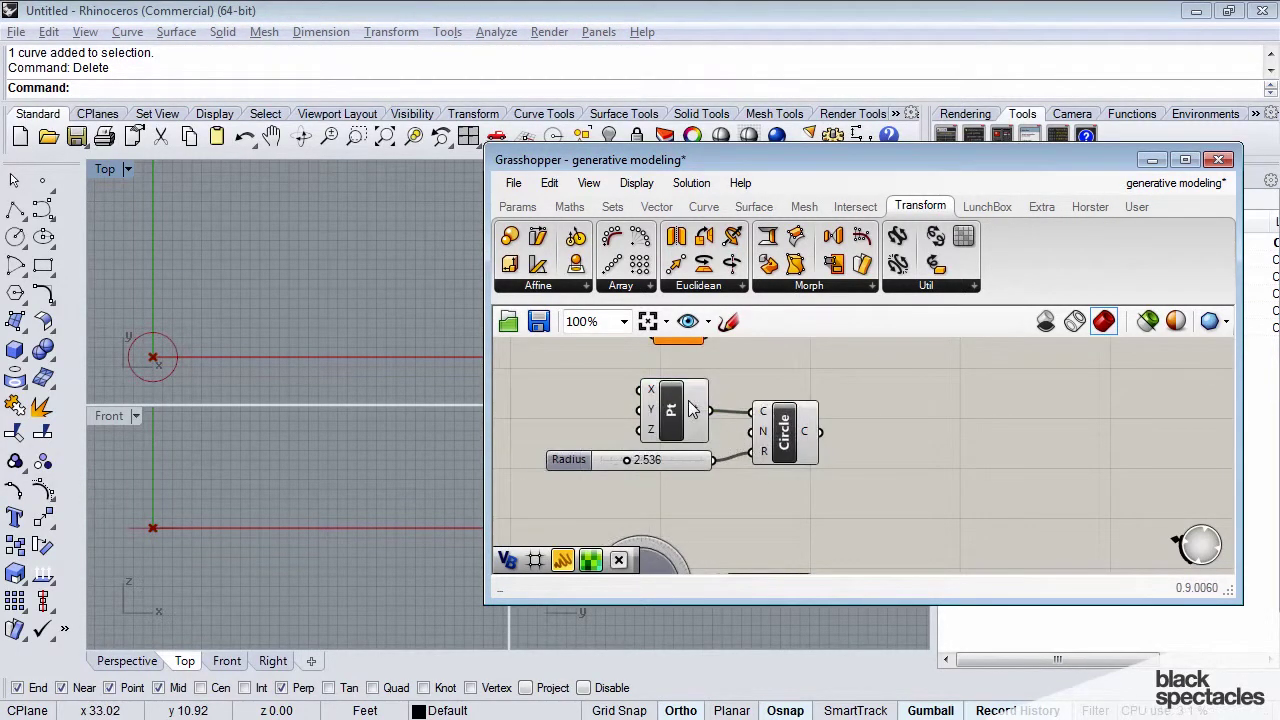
{"action": "left_click", "coordinate": [683, 410]}
{"action": "right_click", "coordinate": [678, 408]}
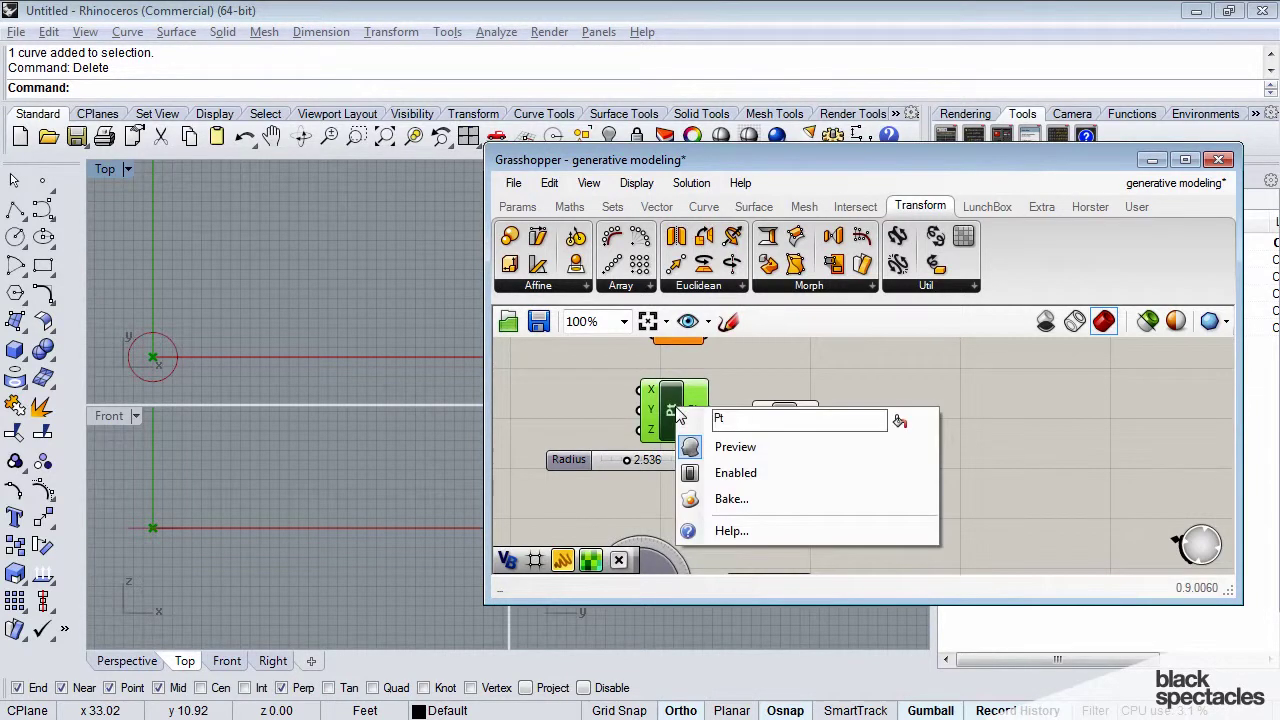
{"action": "left_click", "coordinate": [672, 410]}
{"action": "left_click", "coordinate": [672, 410]}
{"action": "right_click", "coordinate": [672, 410]}
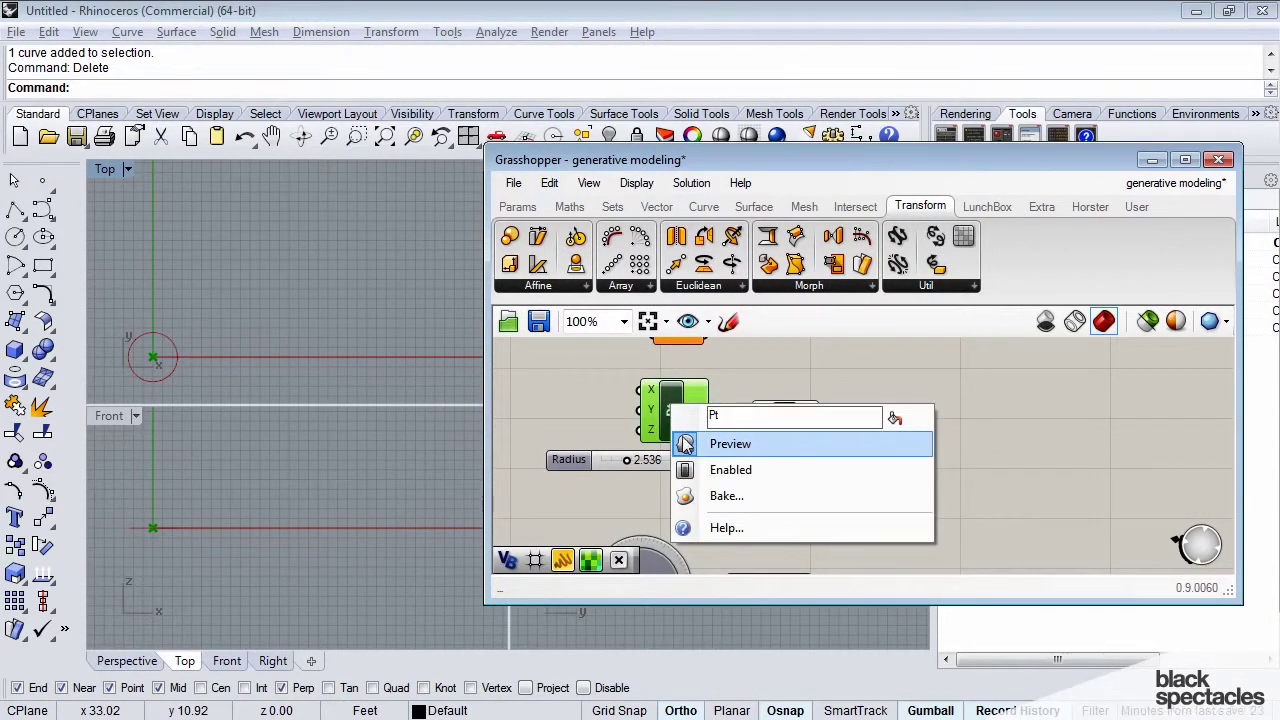
{"action": "left_click", "coordinate": [722, 446]}
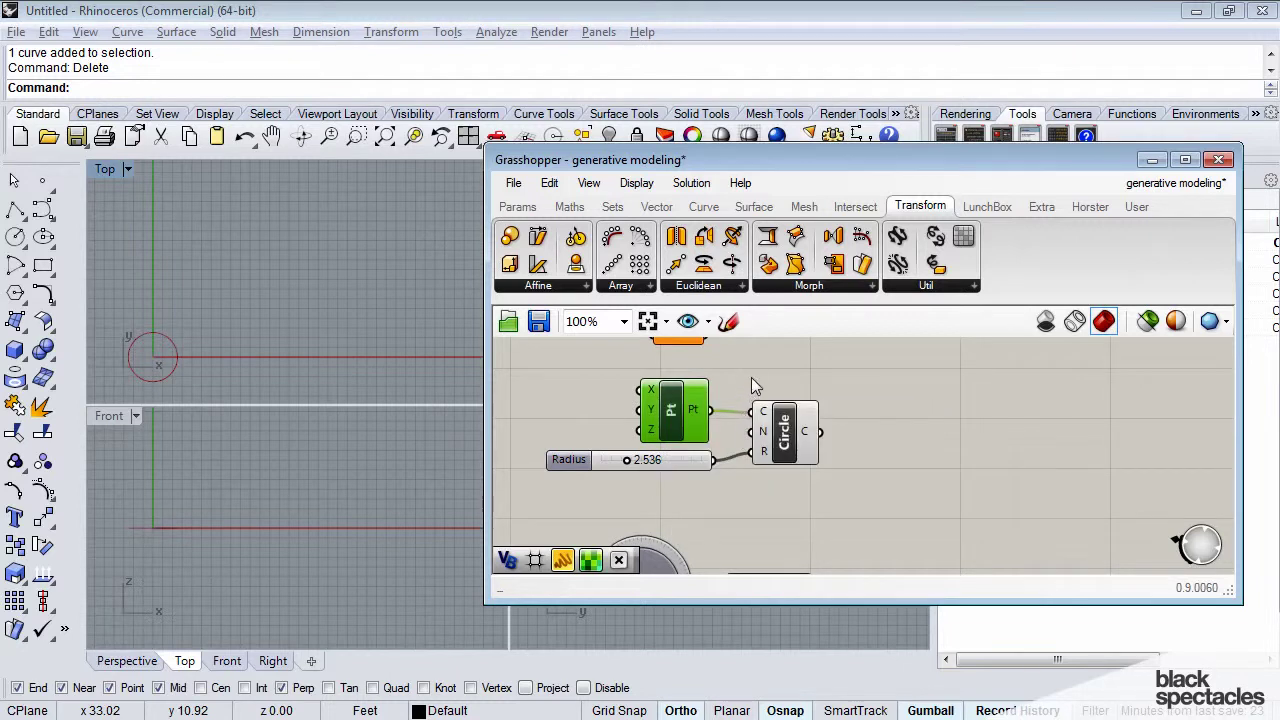
- Turn off Preview on the Circle component
{"action": "left_click", "coordinate": [772, 436]}
{"action": "right_click", "coordinate": [772, 436]}
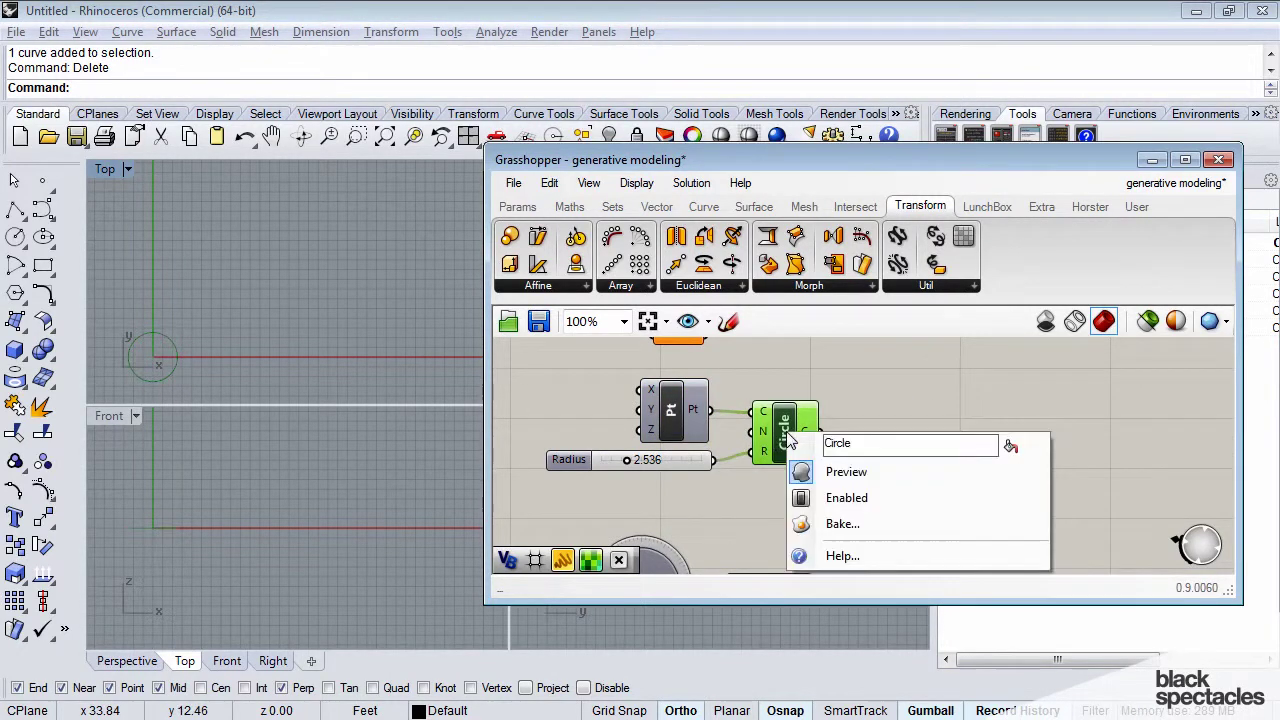
{"action": "left_click", "coordinate": [848, 472]}
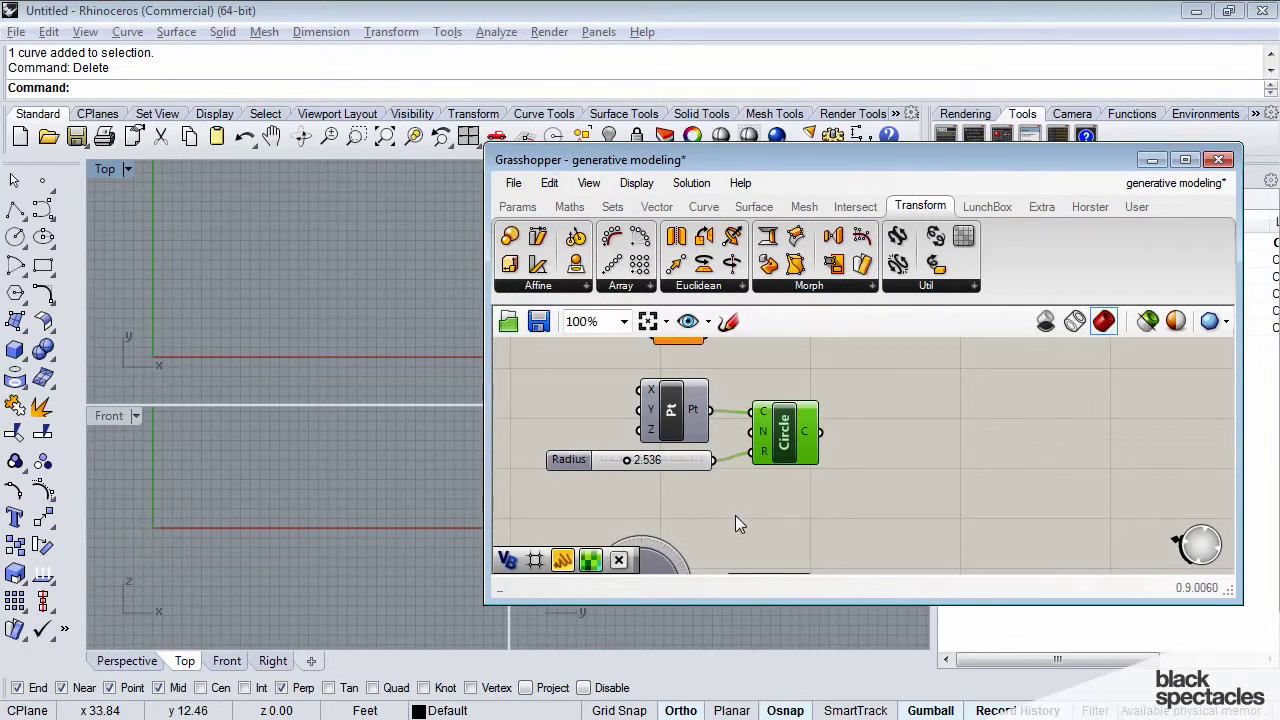
- Move both yellow panels up and right beside the sliders, then deselect them
{"action": "right_click_drag", "start_coordinate": [750, 479], "coordinate": [802, 442]}
{"action": "scroll", "coordinate": [805, 445], "scroll_direction": "down", "scroll_amount": 4}
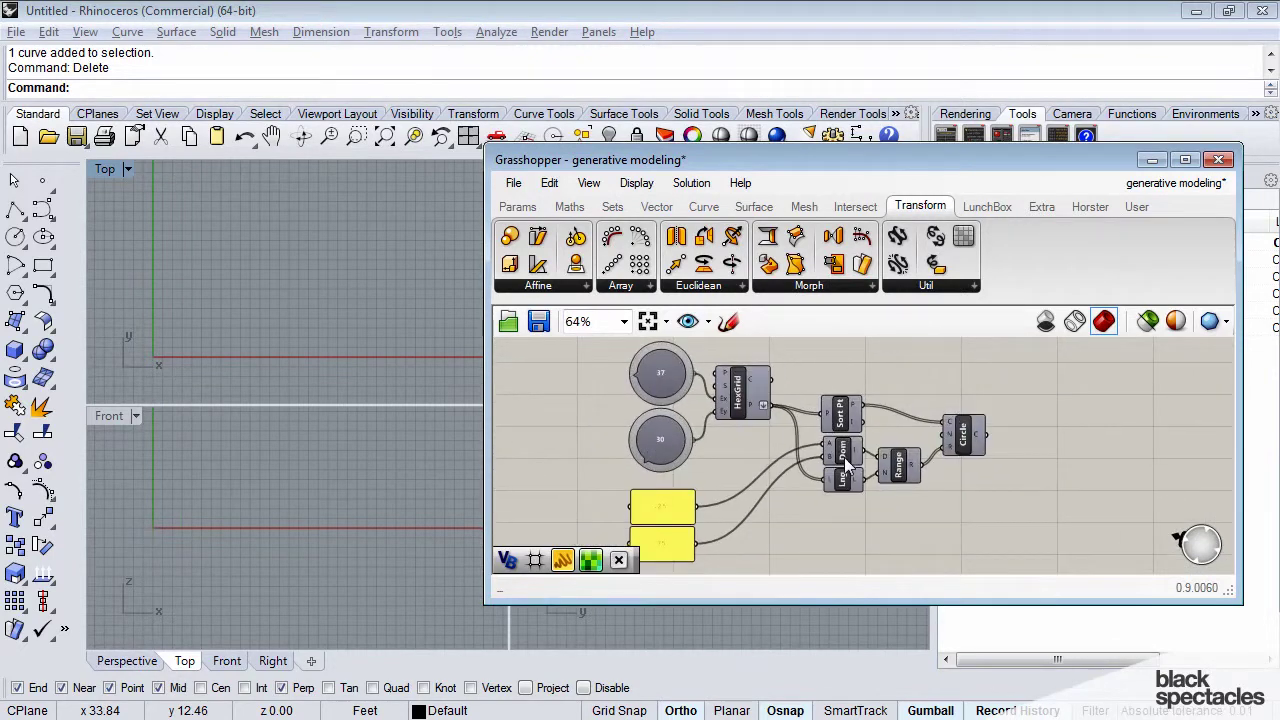
{"action": "left_click_drag", "start_coordinate": [665, 535], "coordinate": [664, 472]}
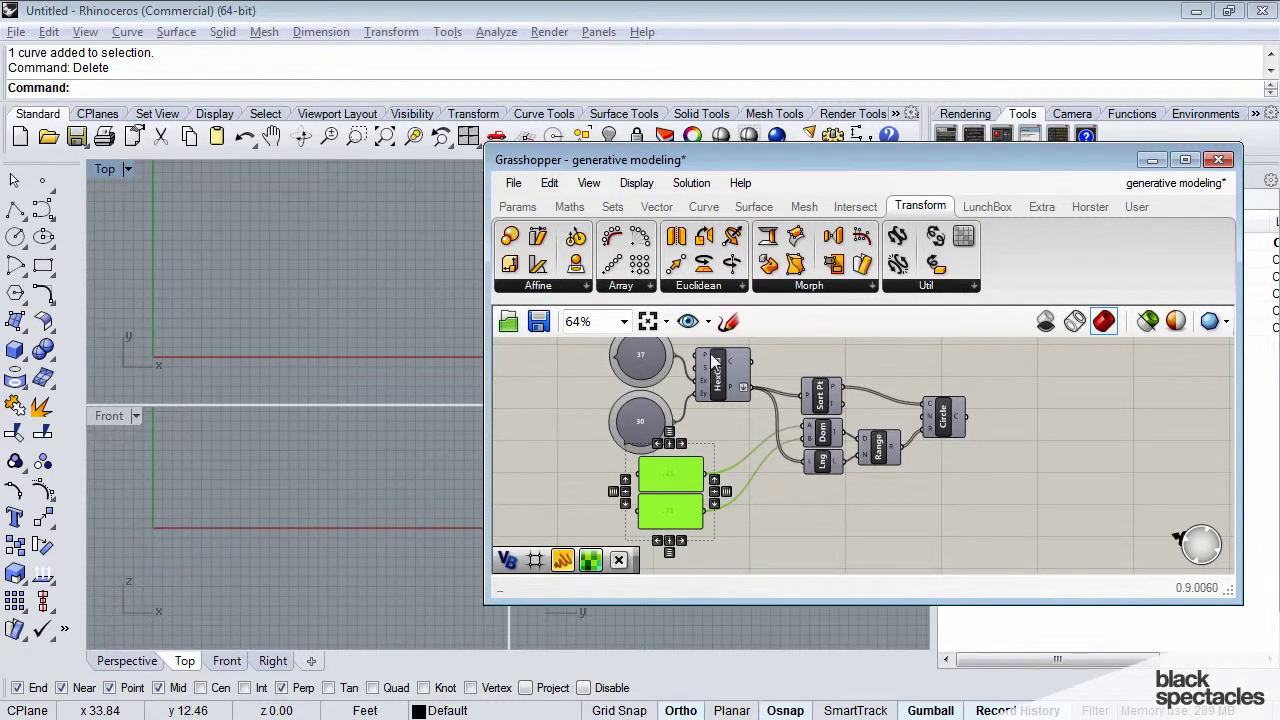
{"action": "right_click_drag", "start_coordinate": [797, 378], "coordinate": [797, 395]}
{"action": "left_click", "coordinate": [798, 392]}
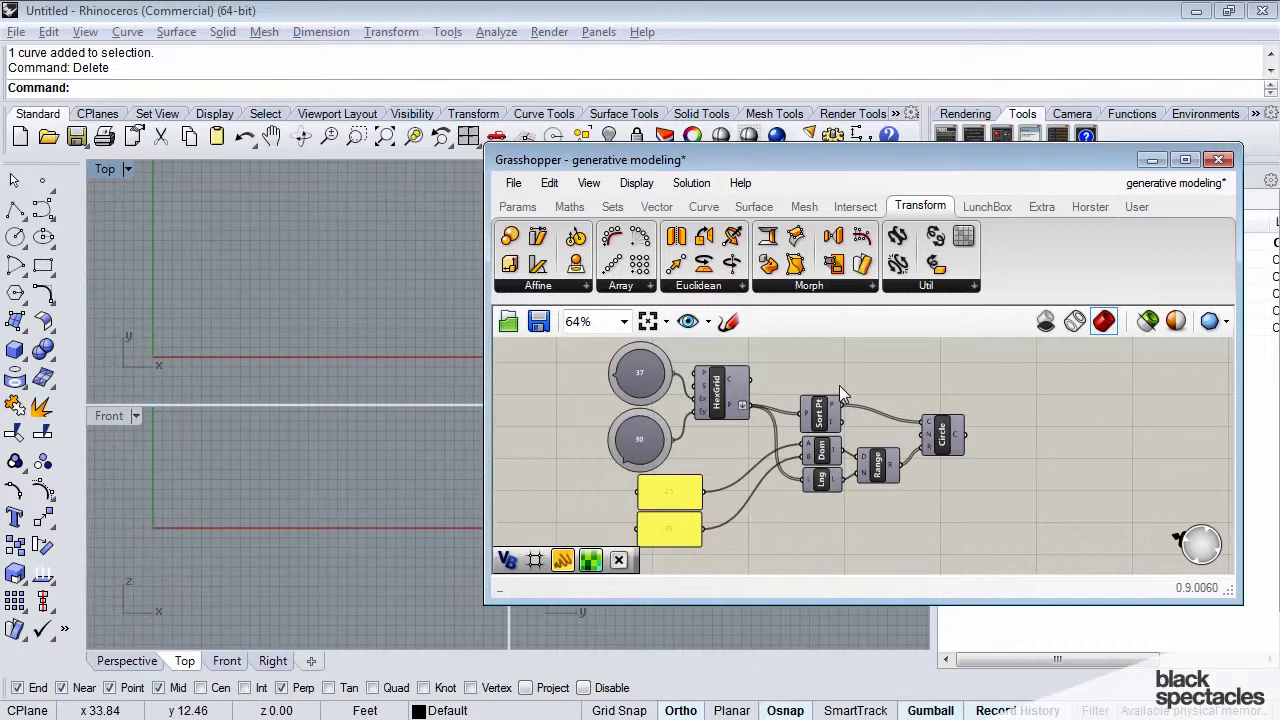
- Frame the whole hex-grid definition on the canvas and select the Circle component
{"action": "right_click_drag", "start_coordinate": [706, 445], "coordinate": [717, 452]}
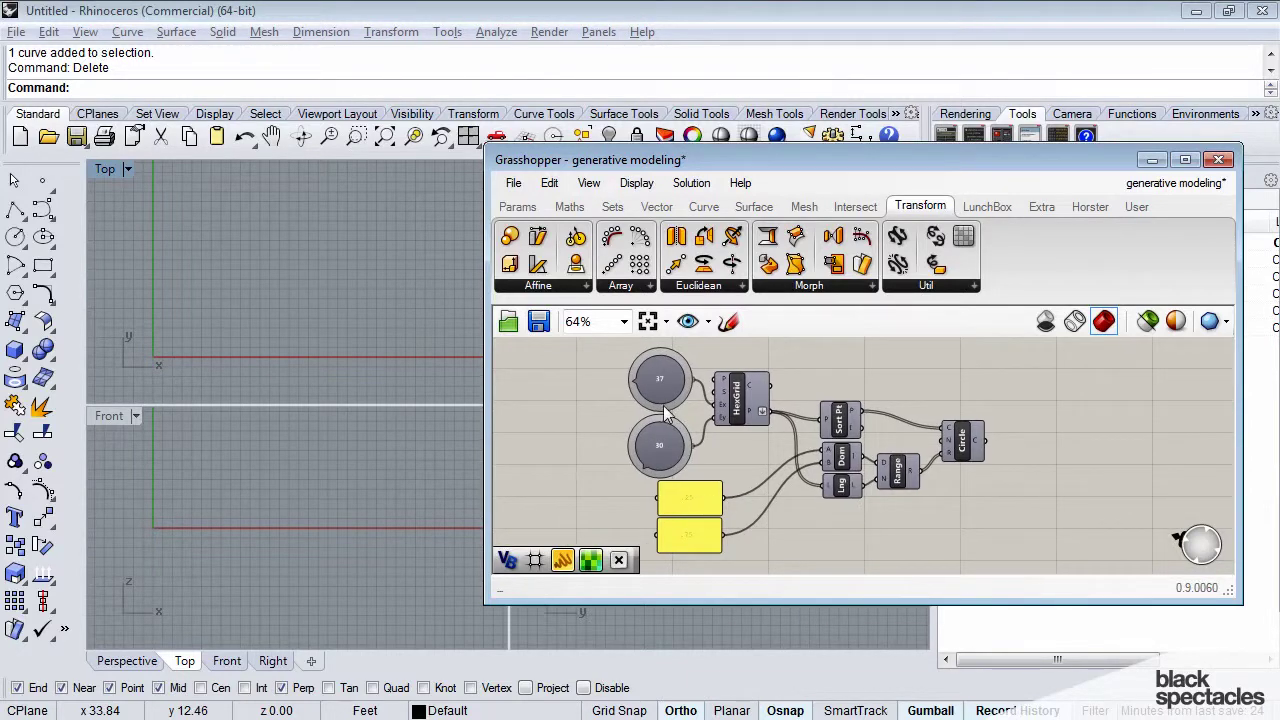
{"action": "scroll", "coordinate": [673, 428], "scroll_direction": "up", "scroll_amount": 3}
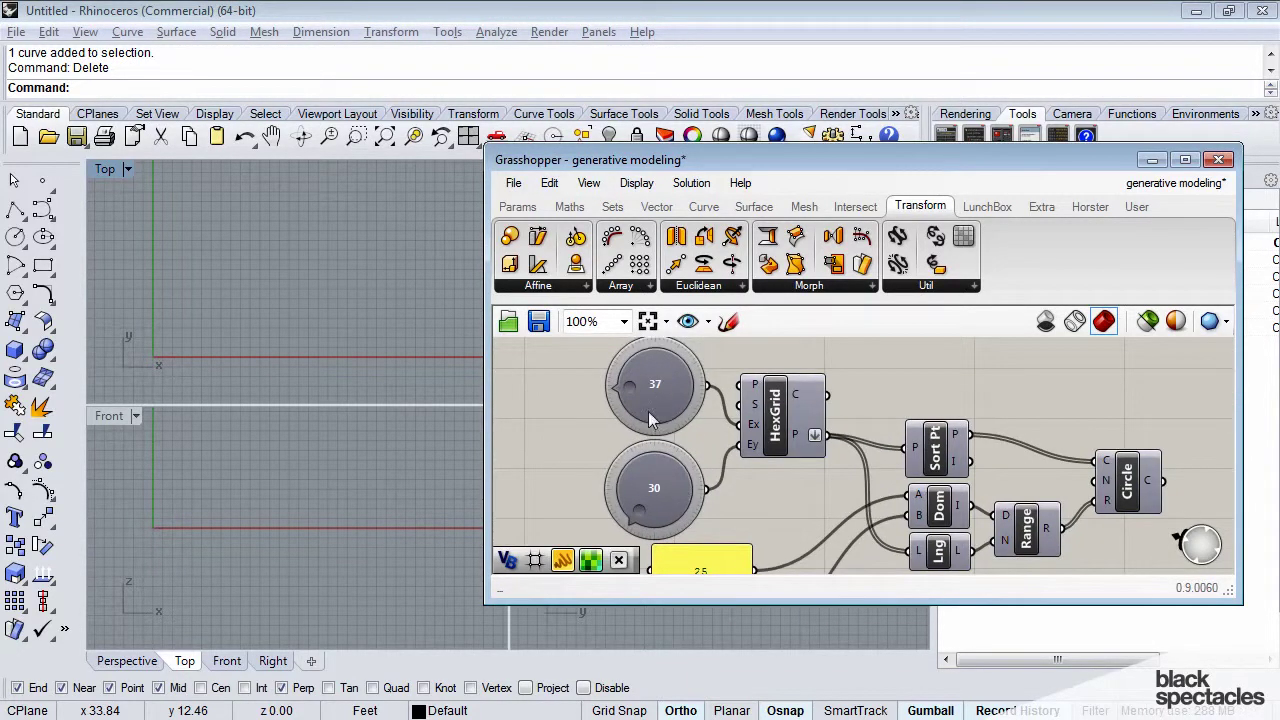
{"action": "right_click_drag", "start_coordinate": [727, 408], "coordinate": [745, 430]}
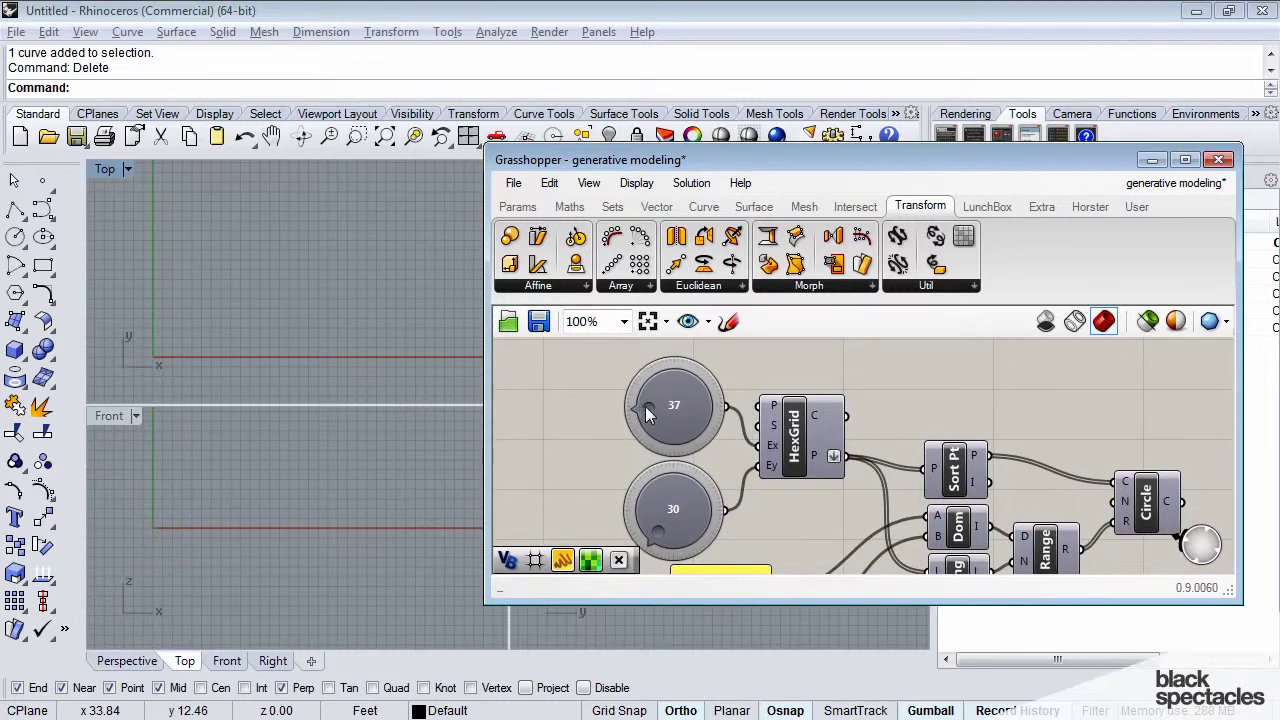
{"action": "scroll", "coordinate": [706, 423], "scroll_direction": "down", "scroll_amount": 3}
{"action": "scroll", "coordinate": [706, 423], "scroll_direction": "up", "scroll_amount": 2}
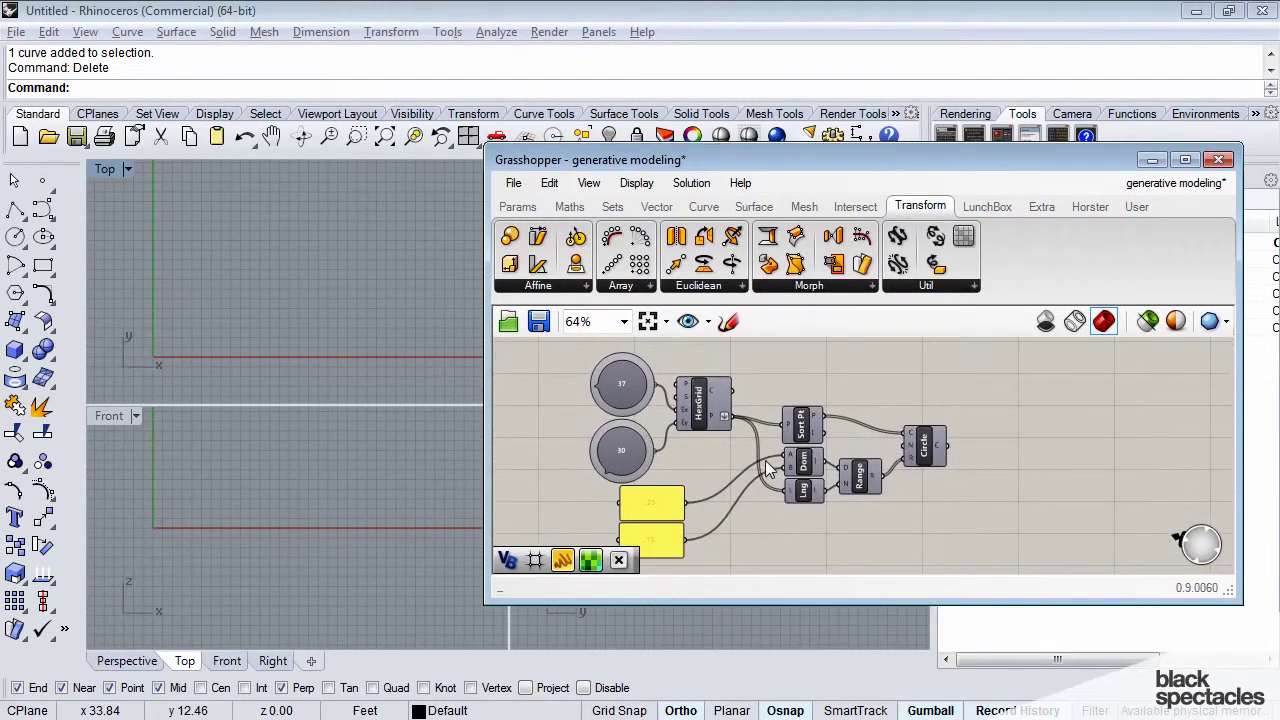
{"action": "right_click_drag", "start_coordinate": [816, 443], "coordinate": [832, 452]}
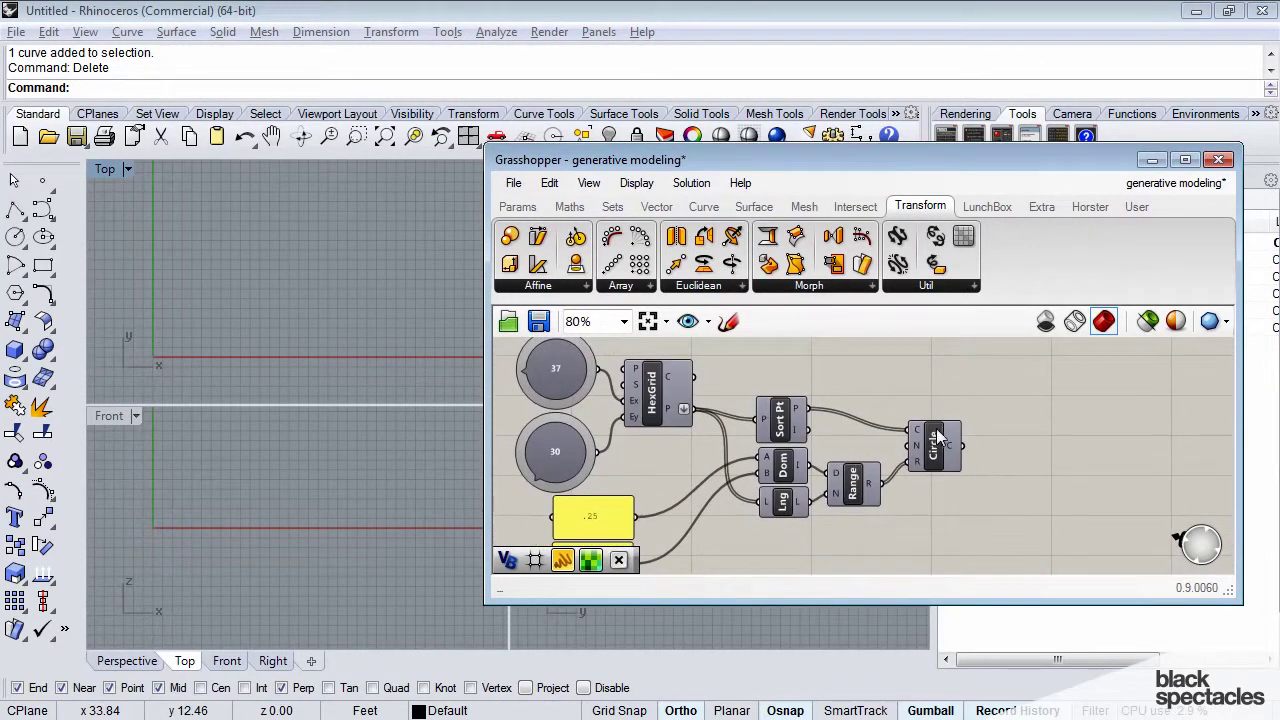
{"action": "left_click", "coordinate": [935, 448]}
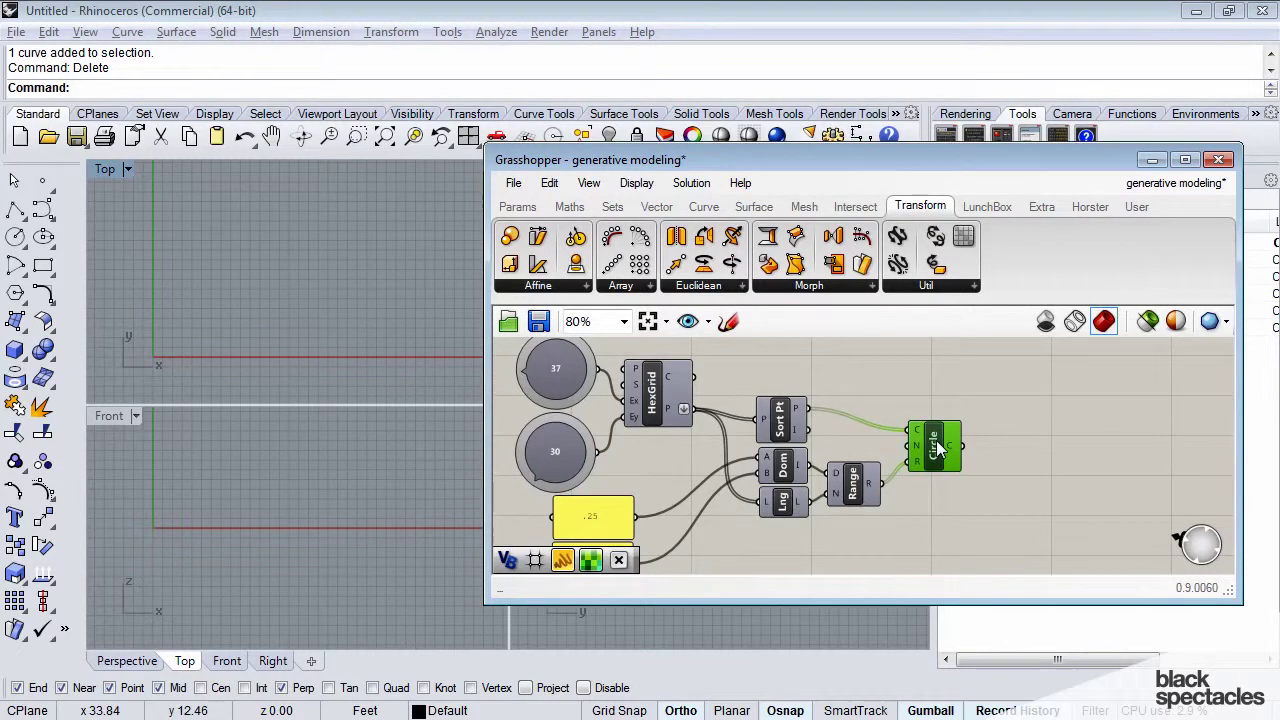
- Enable the Circle component's preview so the hex grid of circles shows in Top view
{"action": "right_click", "coordinate": [936, 448]}
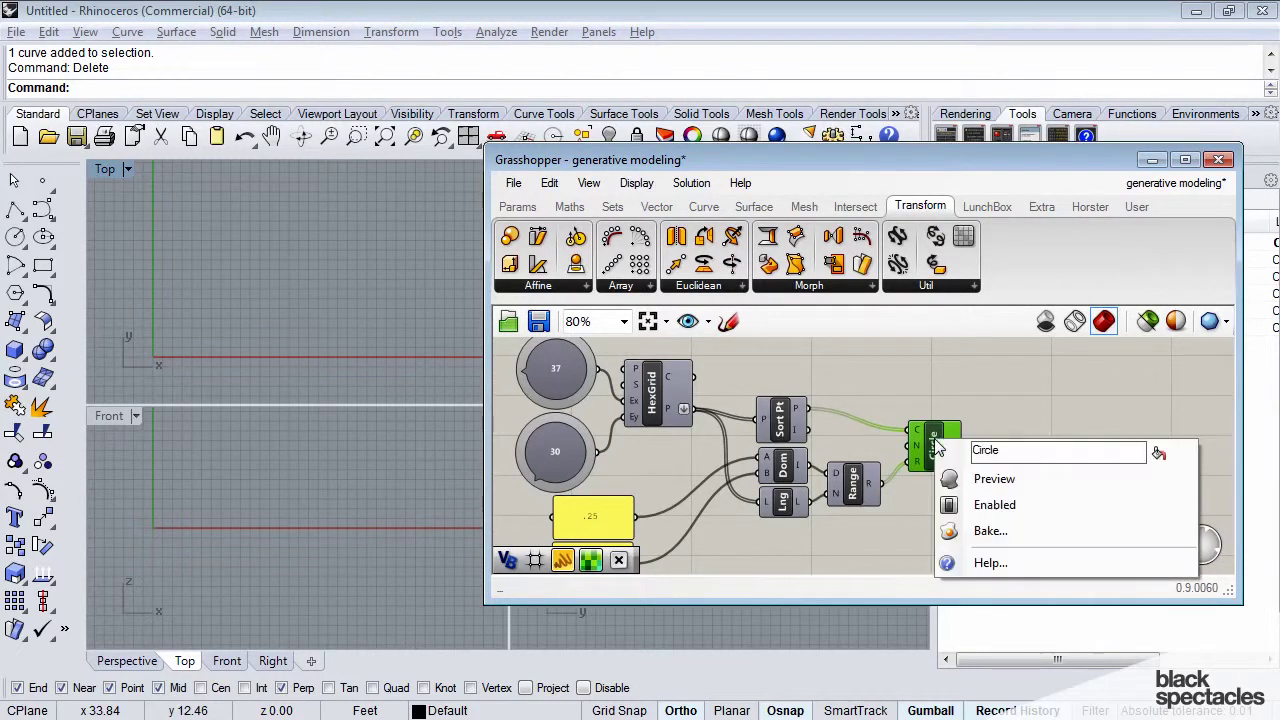
{"action": "left_click", "coordinate": [994, 479]}
{"action": "scroll", "coordinate": [310, 287], "scroll_direction": "down", "scroll_amount": 5}
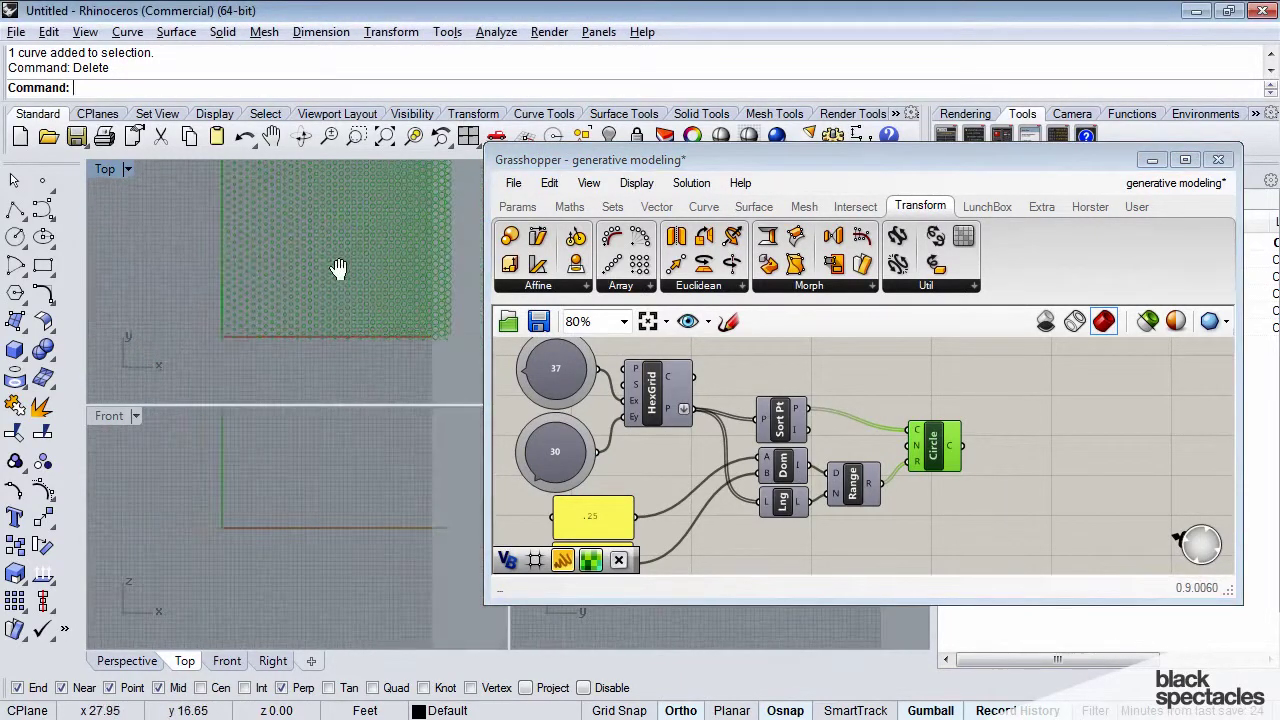
{"action": "mouse_move", "coordinate": [351, 268]}
{"action": "right_mouse_down"}
{"action": "mouse_move", "coordinate": [343, 232]}
{"action": "mouse_move", "coordinate": [343, 244]}
{"action": "right_mouse_up"}
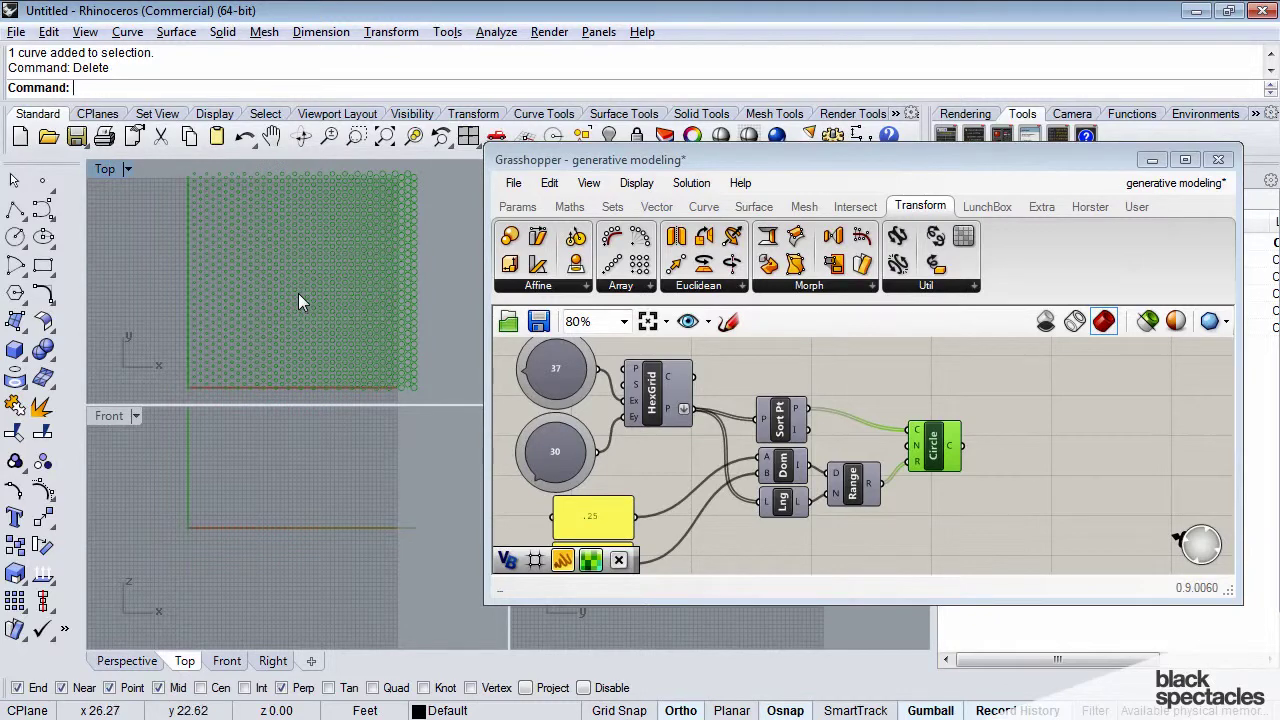
{"action": "right_click_drag", "start_coordinate": [350, 325], "coordinate": [324, 306]}
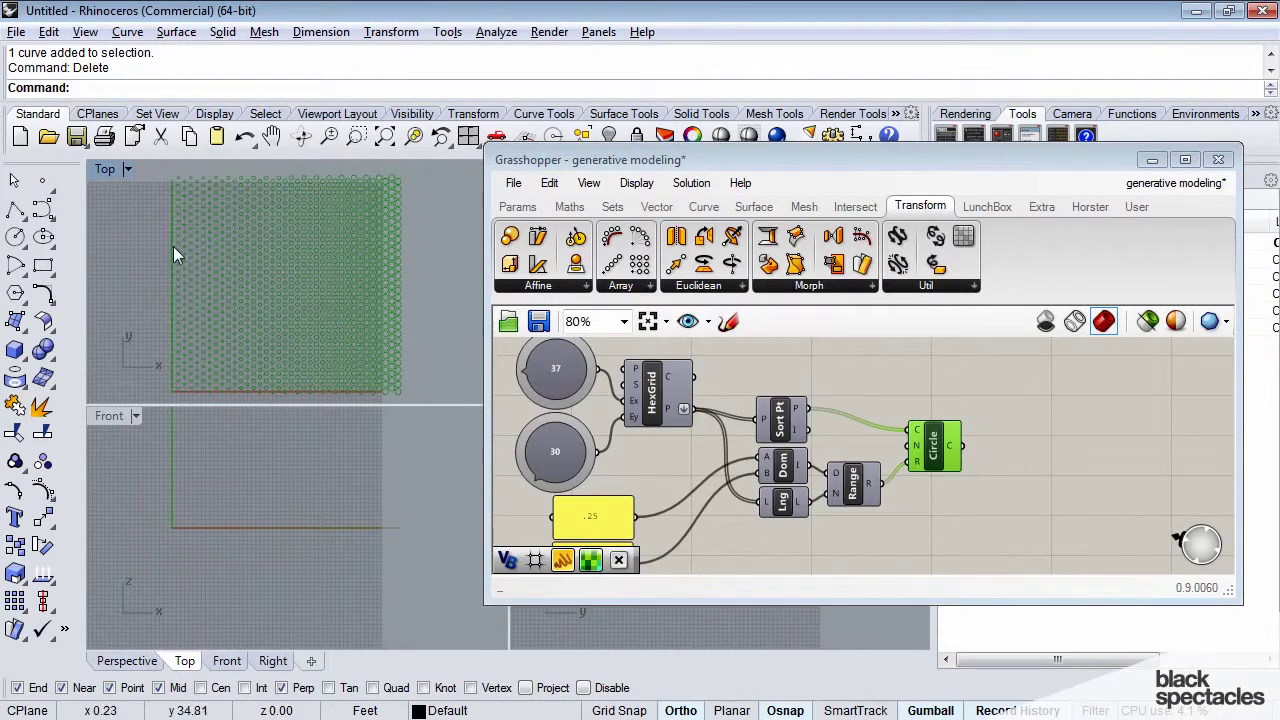
- Zoom and pan the Top view to inspect the graded circle pattern
{"action": "scroll", "coordinate": [200, 300], "scroll_direction": "up", "scroll_amount": 5}
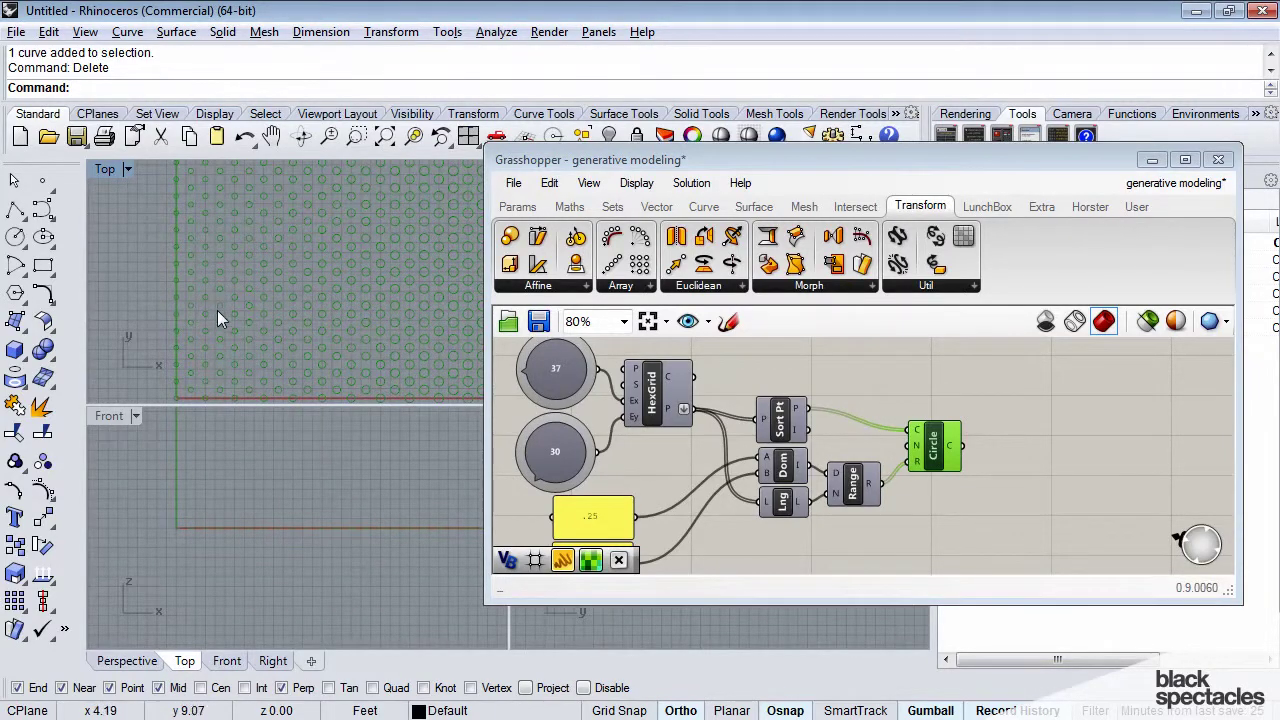
{"action": "right_click_drag", "start_coordinate": [217, 310], "coordinate": [152, 322]}
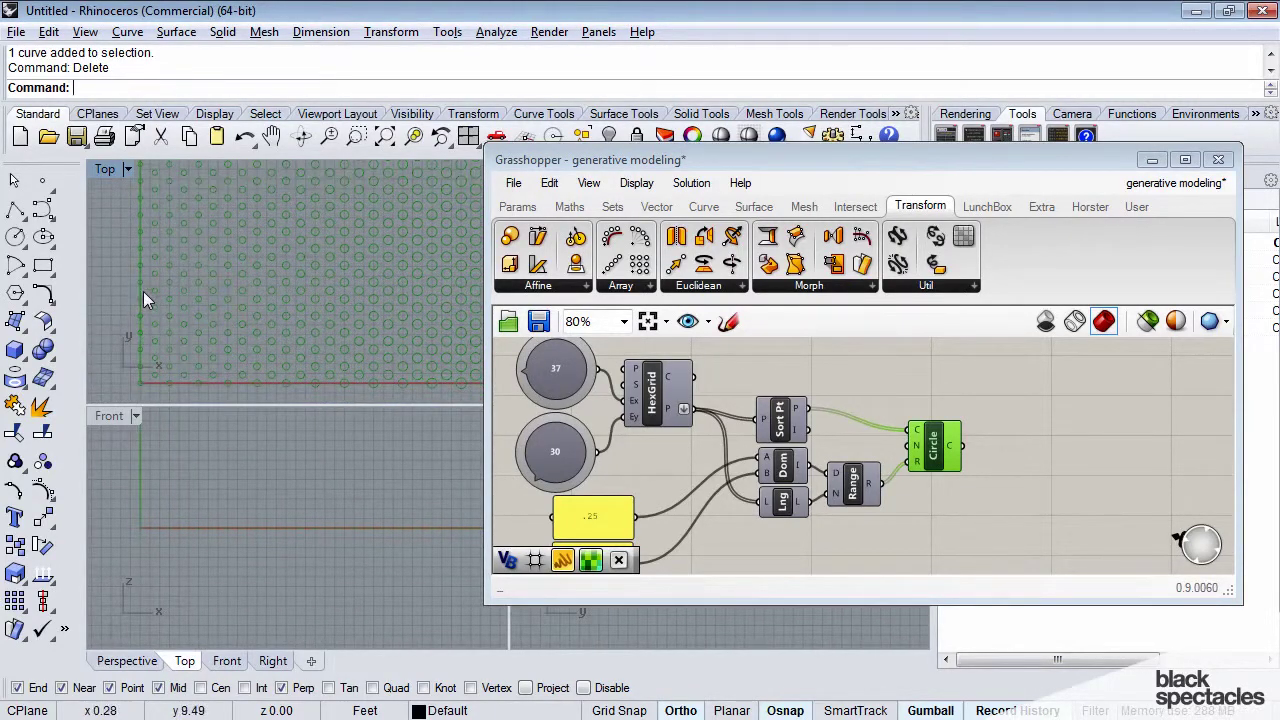
{"action": "scroll", "coordinate": [229, 334], "scroll_direction": "down", "scroll_amount": 3}
{"action": "scroll", "coordinate": [359, 325], "scroll_direction": "up", "scroll_amount": 3}
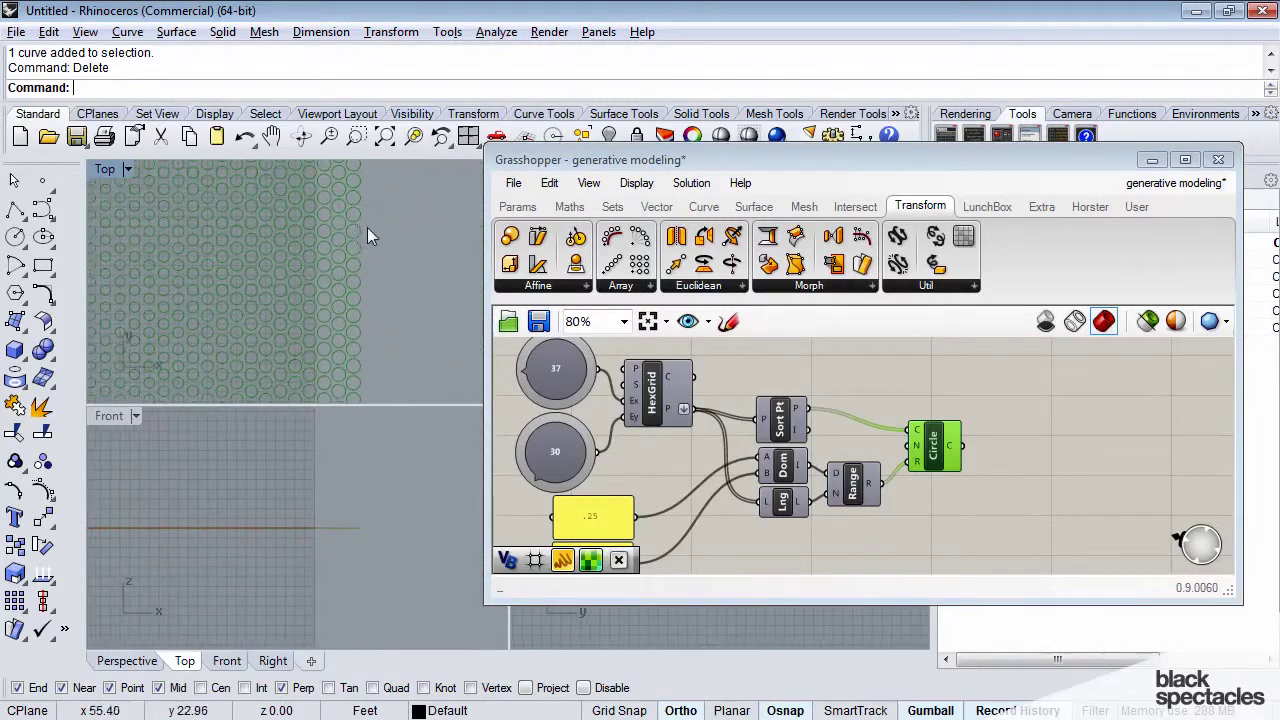
{"action": "scroll", "coordinate": [370, 177], "scroll_direction": "down", "scroll_amount": 2}
{"action": "scroll", "coordinate": [340, 238], "scroll_direction": "down", "scroll_amount": 1}
{"action": "scroll", "coordinate": [336, 235], "scroll_direction": "down", "scroll_amount": 3}
{"action": "scroll", "coordinate": [330, 253], "scroll_direction": "up", "scroll_amount": 2}
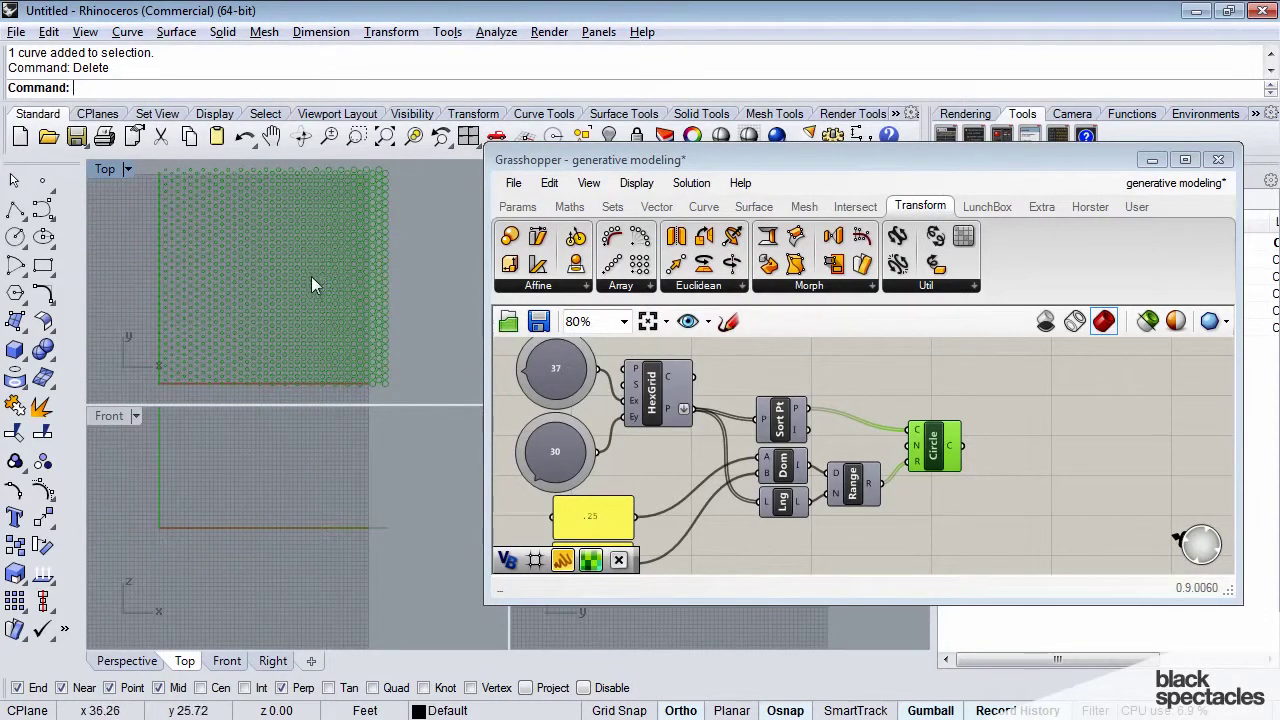
{"action": "mouse_move", "coordinate": [315, 278]}
{"action": "right_mouse_down"}
{"action": "mouse_move", "coordinate": [337, 286]}
{"action": "mouse_move", "coordinate": [324, 276]}
{"action": "right_mouse_up"}
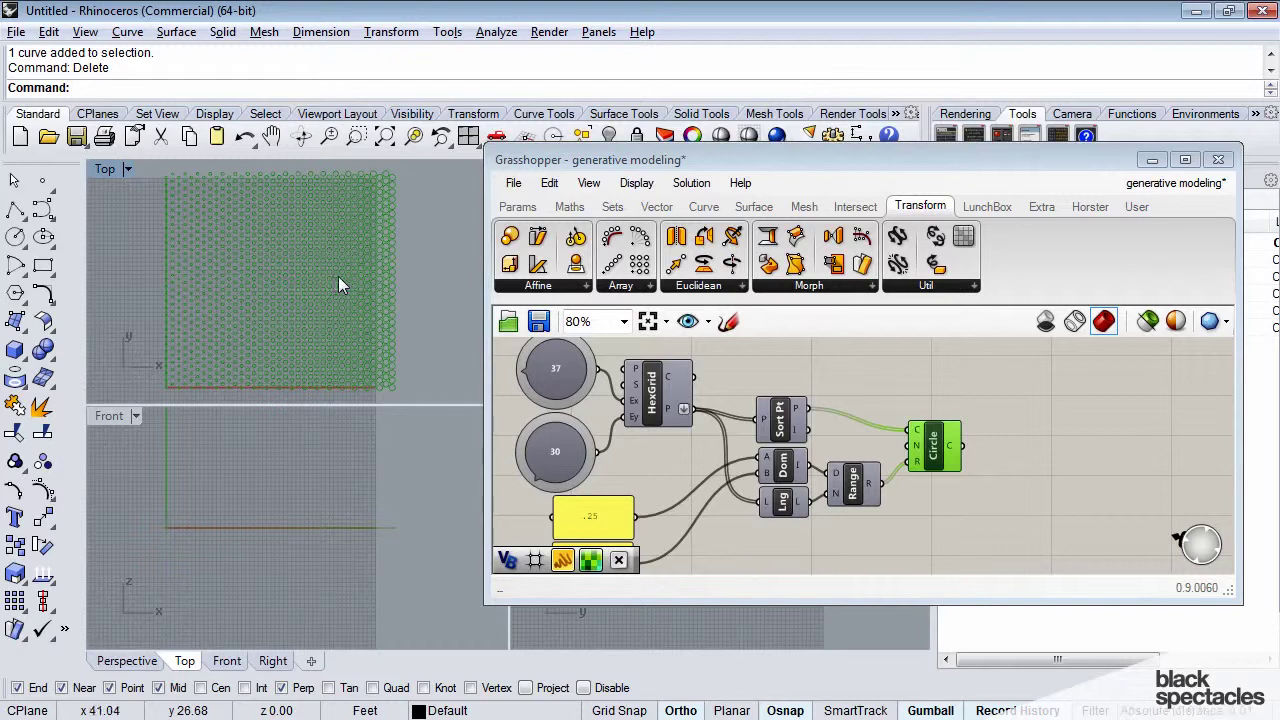
- Switch to the Photo Gallery window showing DSC_0033.JPG
{"action": "key", "text": "alt+Tab"}
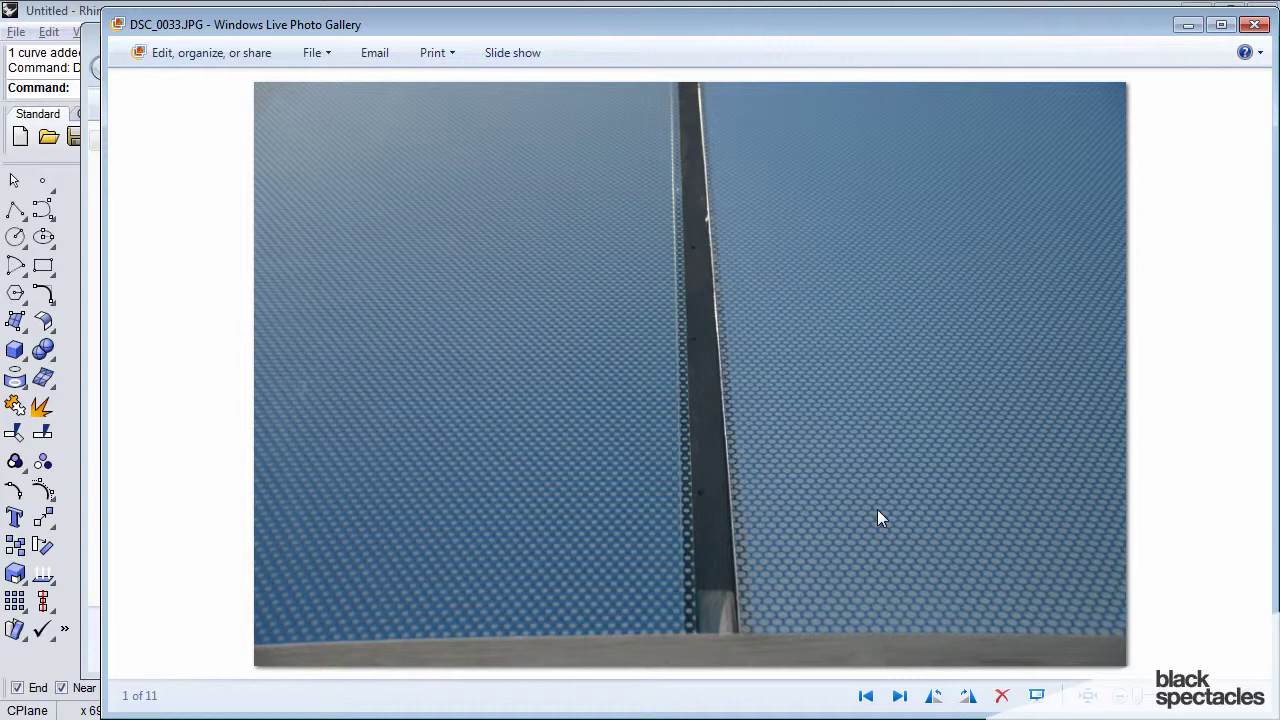
{"action": "left_click", "coordinate": [1254, 24]}
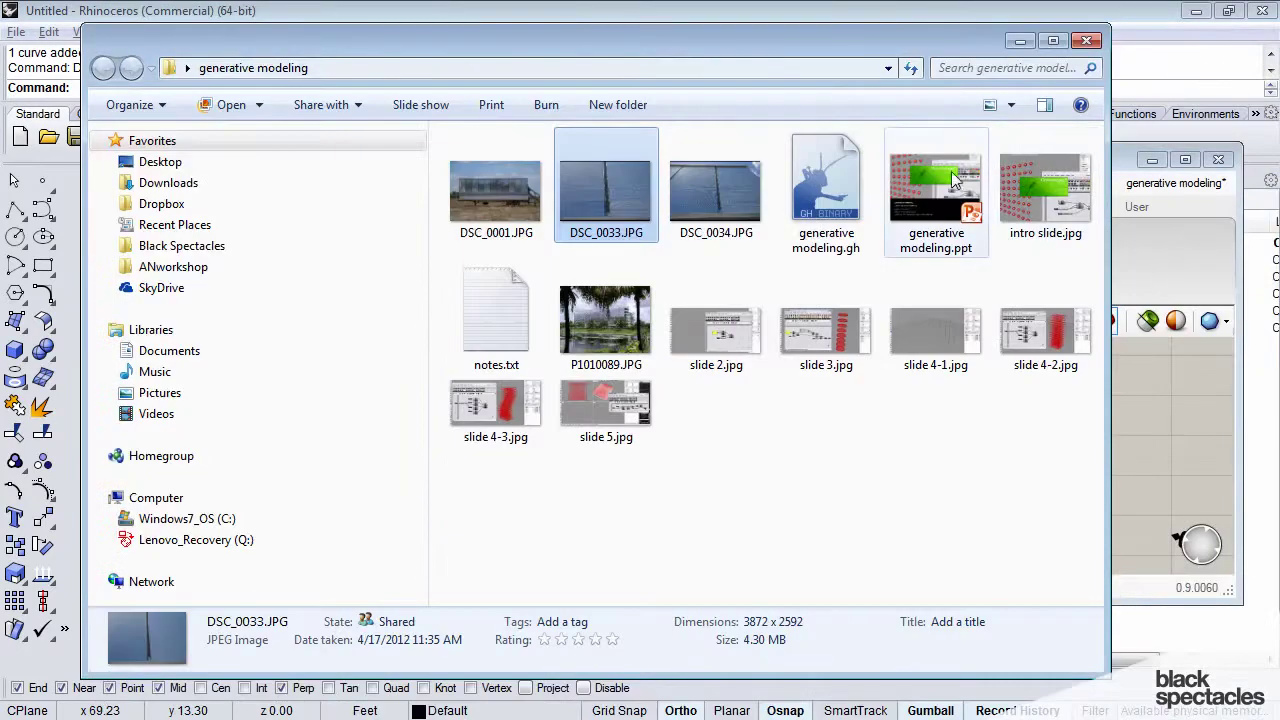
{"action": "double_click", "coordinate": [709, 202]}
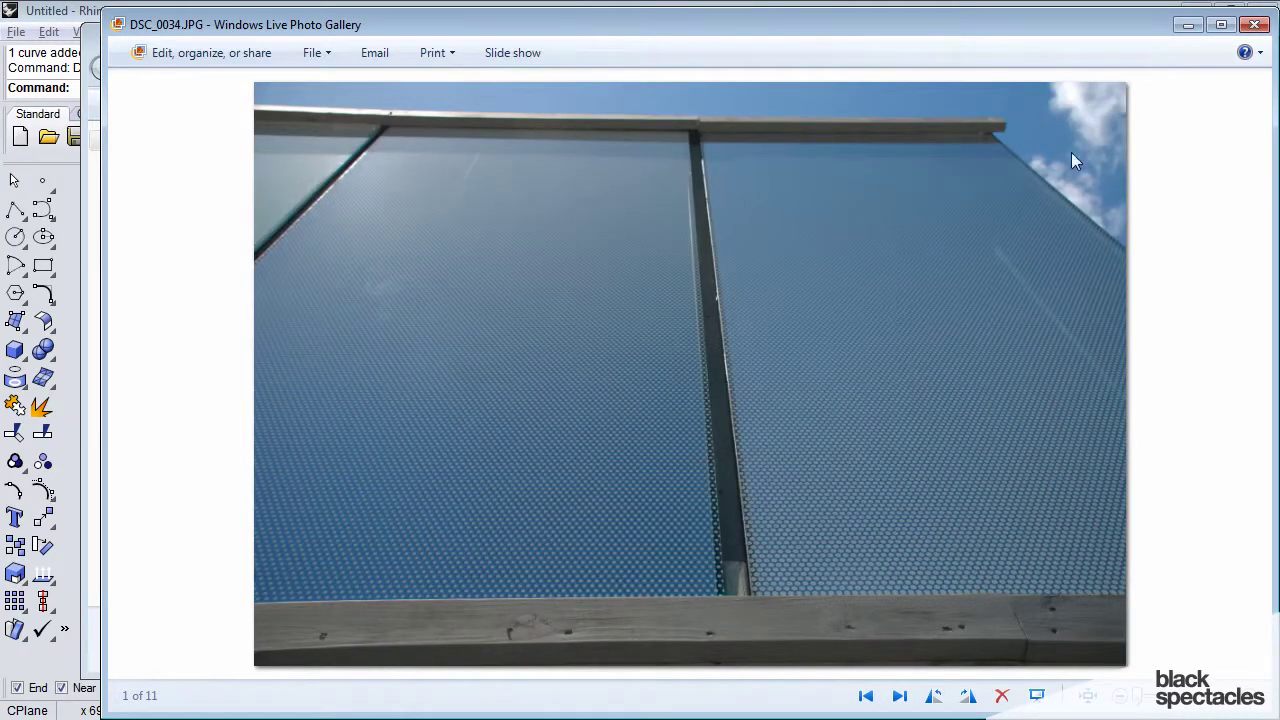
{"action": "left_click", "coordinate": [1254, 24]}
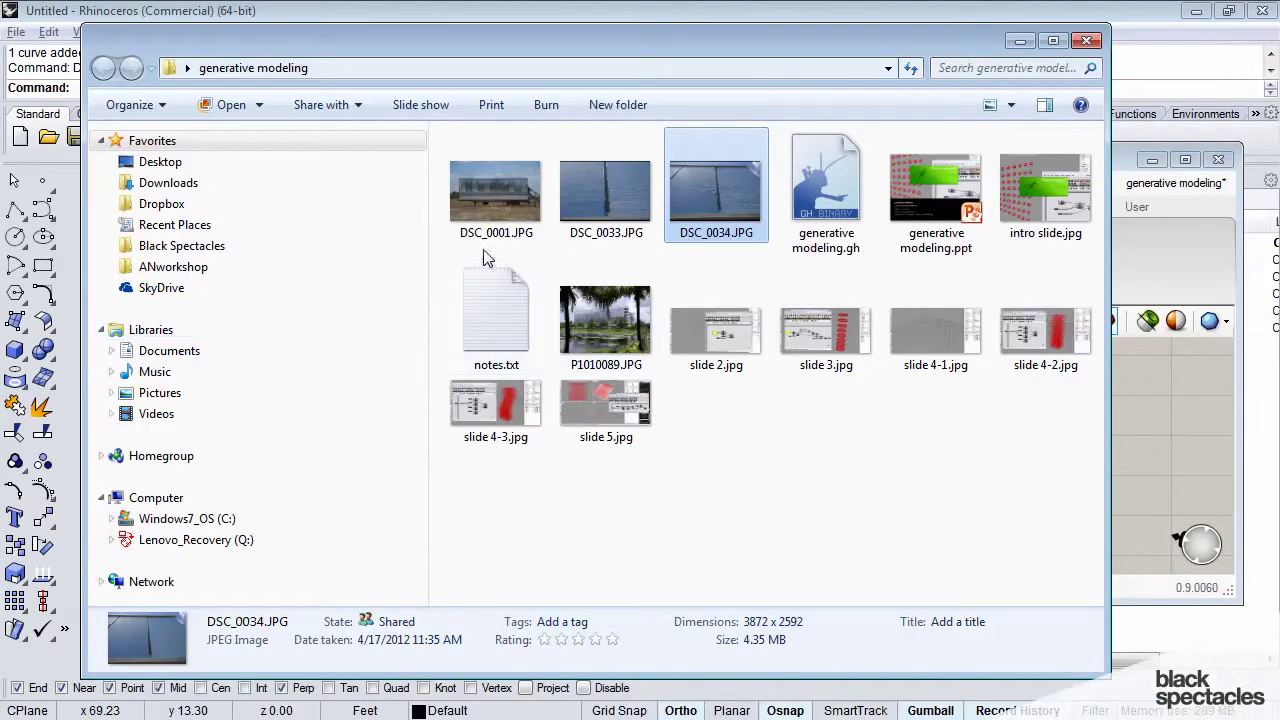
{"action": "double_click", "coordinate": [502, 193]}
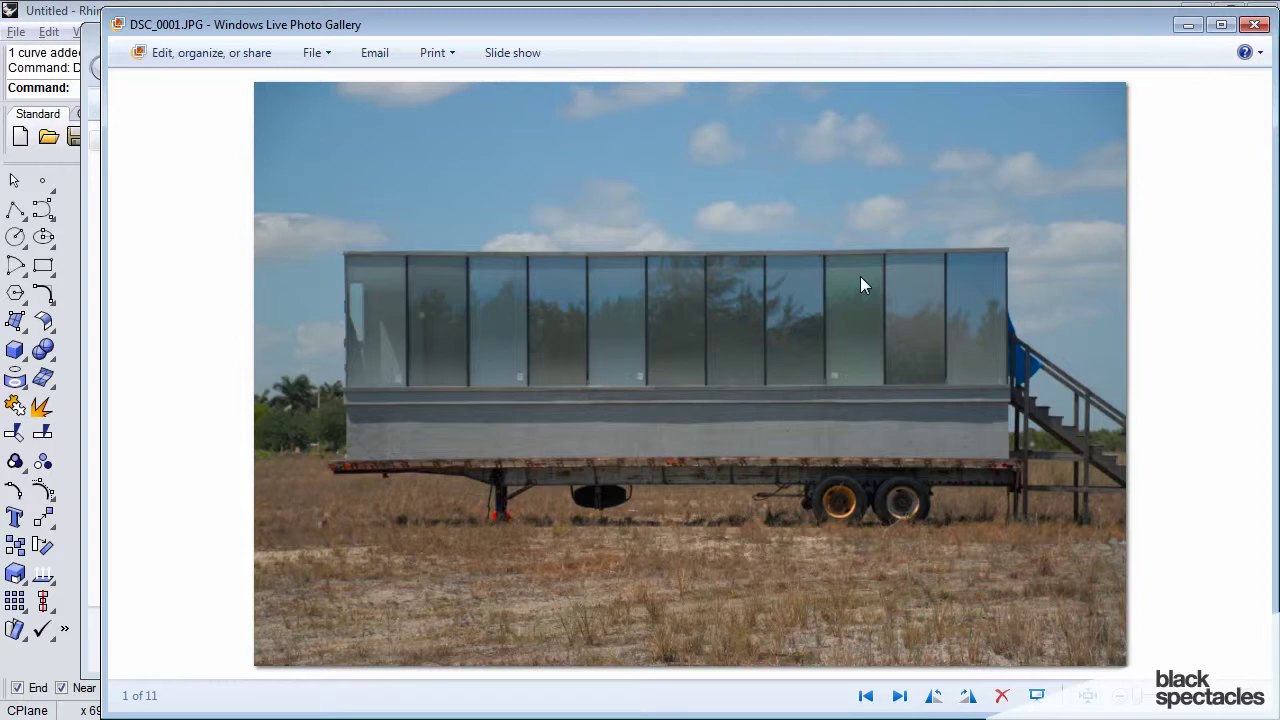
{"action": "left_click", "coordinate": [1254, 24]}
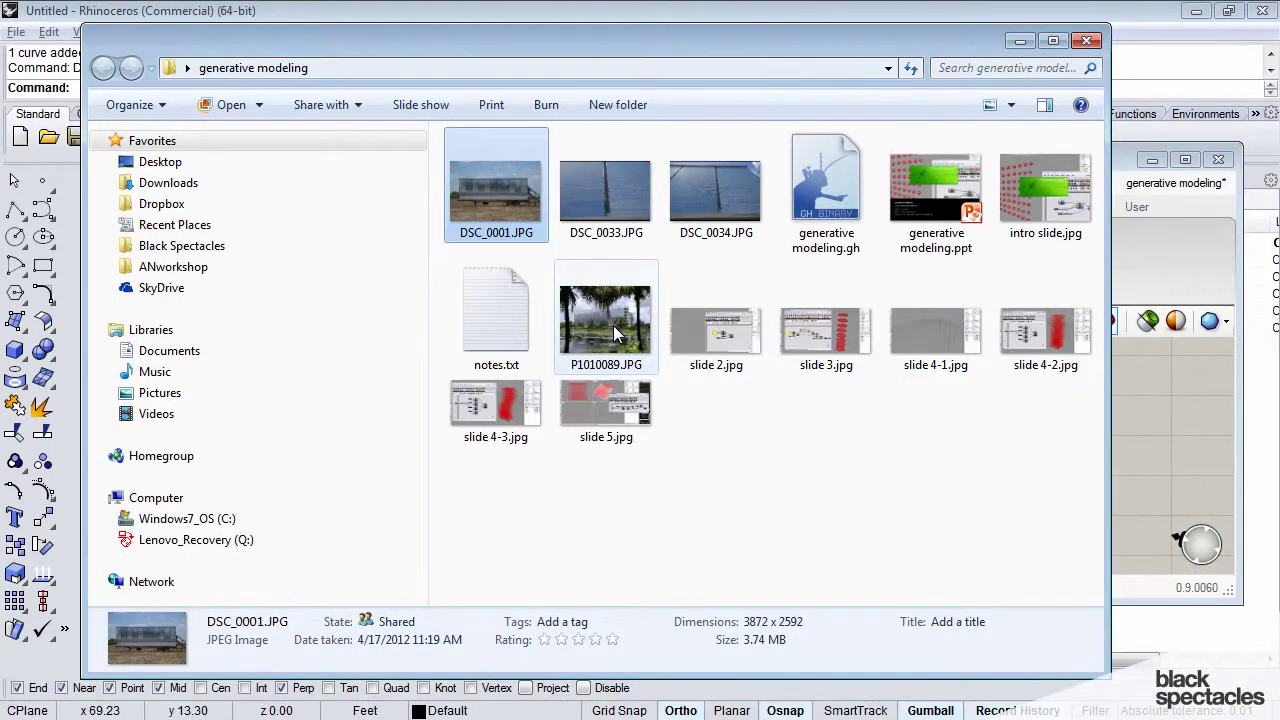
{"action": "double_click", "coordinate": [613, 325]}
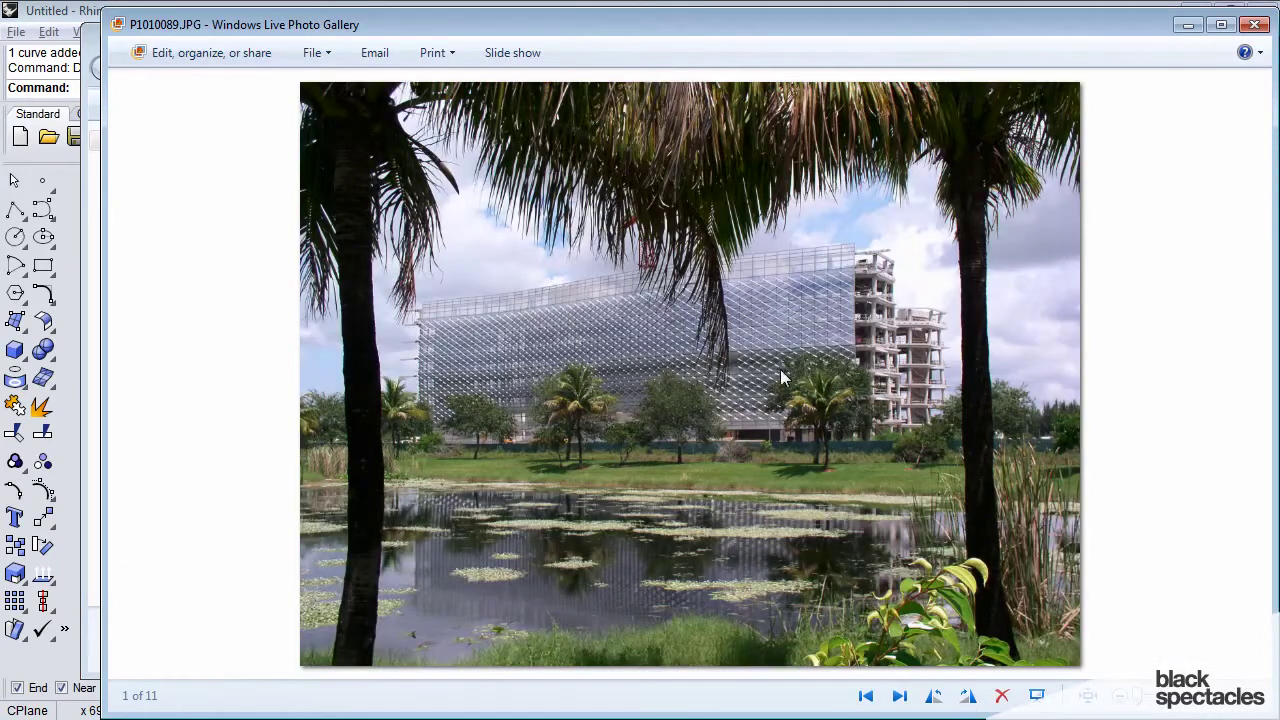
{"action": "scroll", "coordinate": [755, 350], "scroll_direction": "up", "scroll_amount": 5}
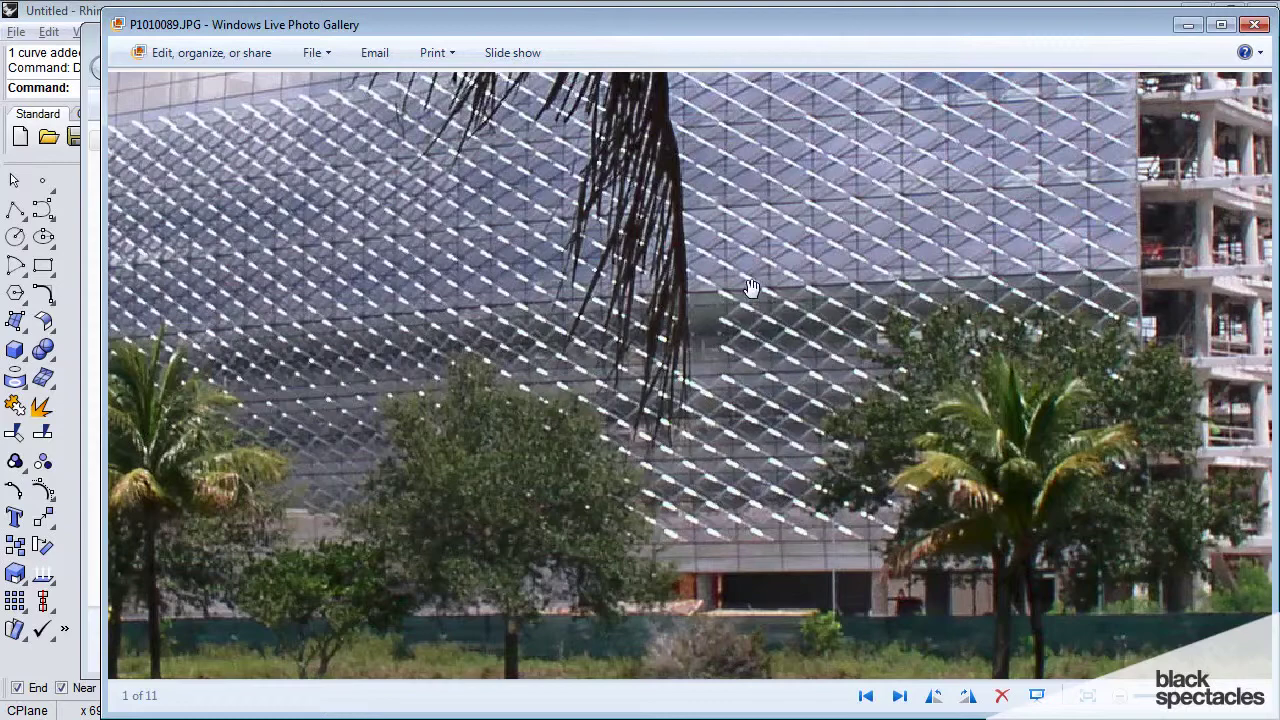
{"action": "scroll", "coordinate": [697, 347], "scroll_direction": "down", "scroll_amount": 3}
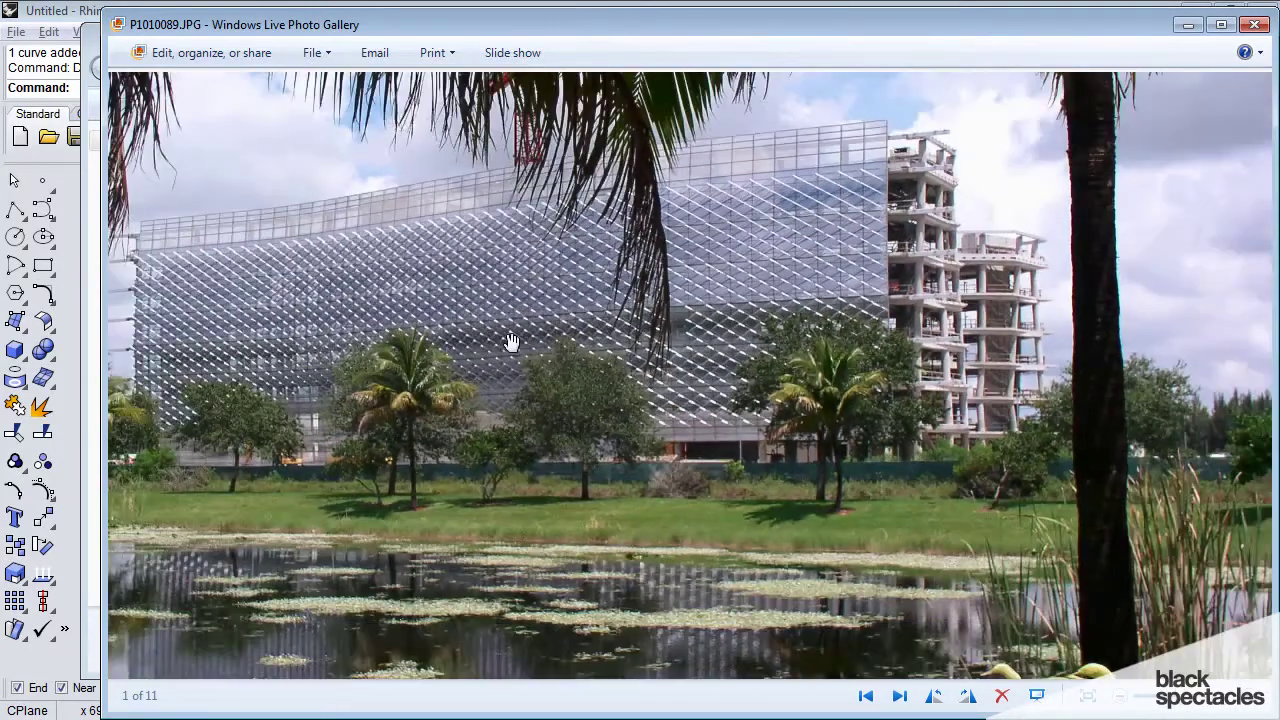
{"action": "scroll", "coordinate": [514, 349], "scroll_direction": "up", "scroll_amount": 1}
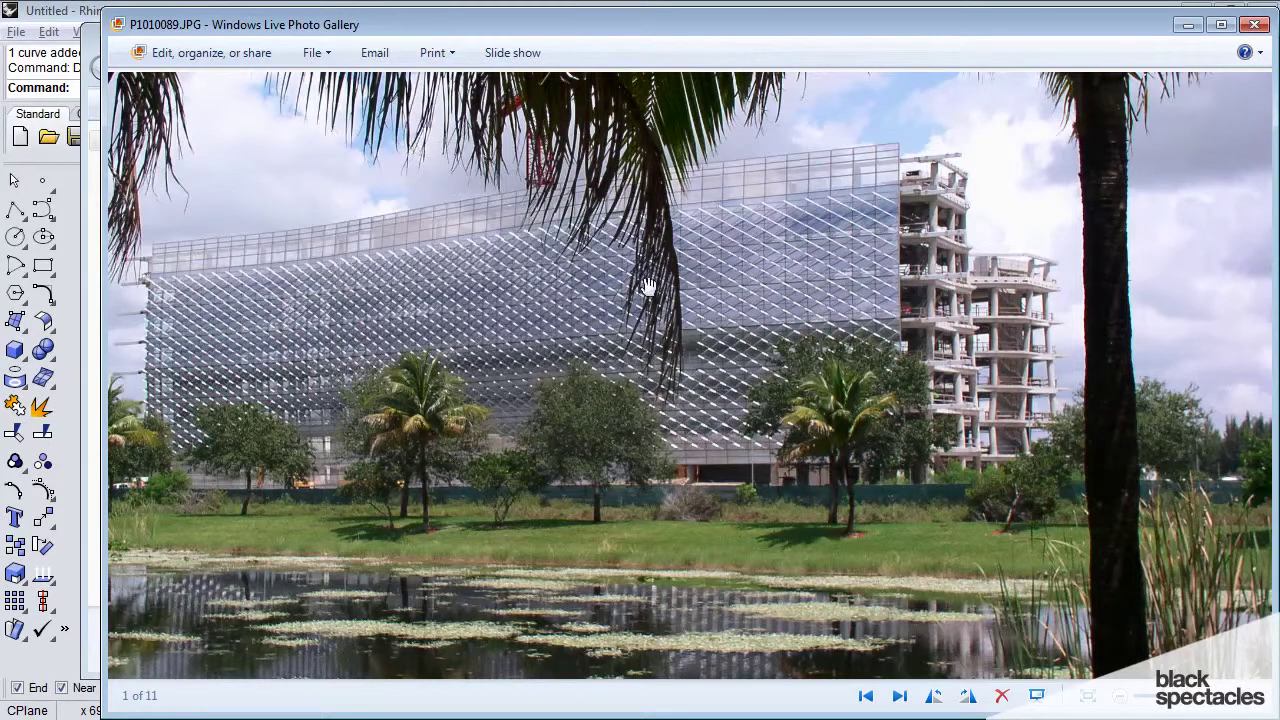
{"action": "scroll", "coordinate": [575, 323], "scroll_direction": "up", "scroll_amount": 2}
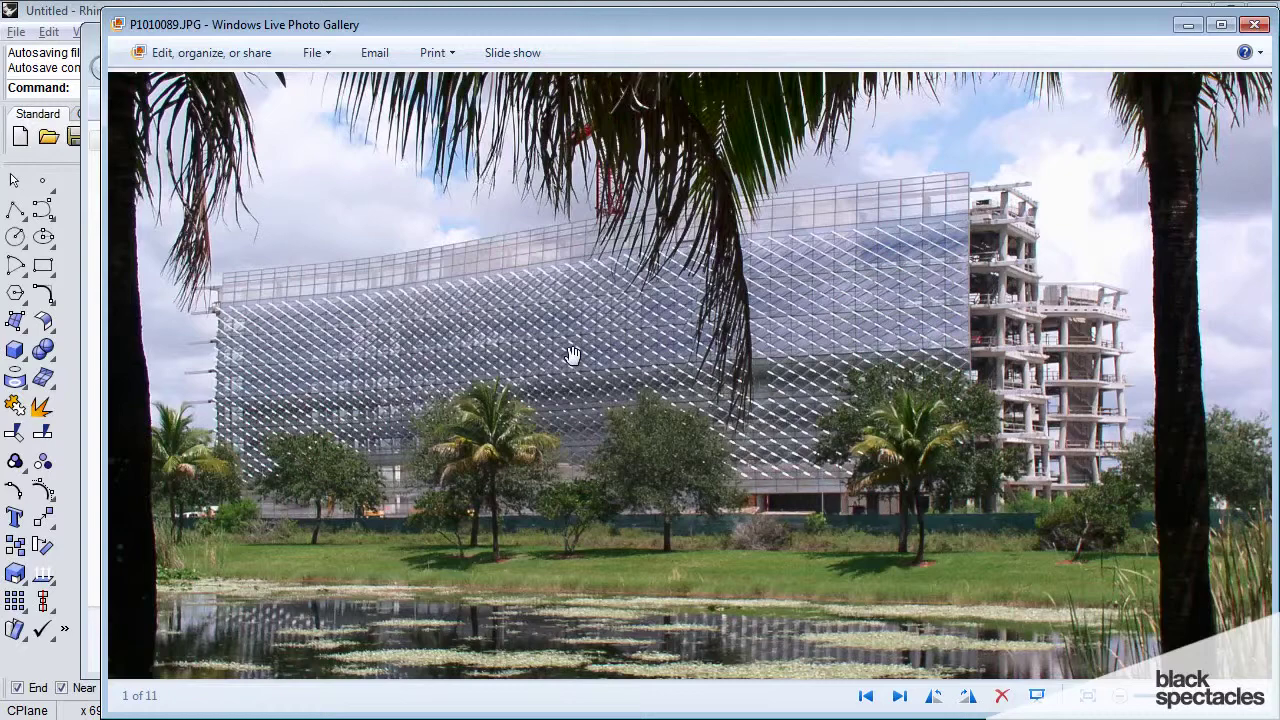
{"action": "left_click", "coordinate": [1254, 24]}
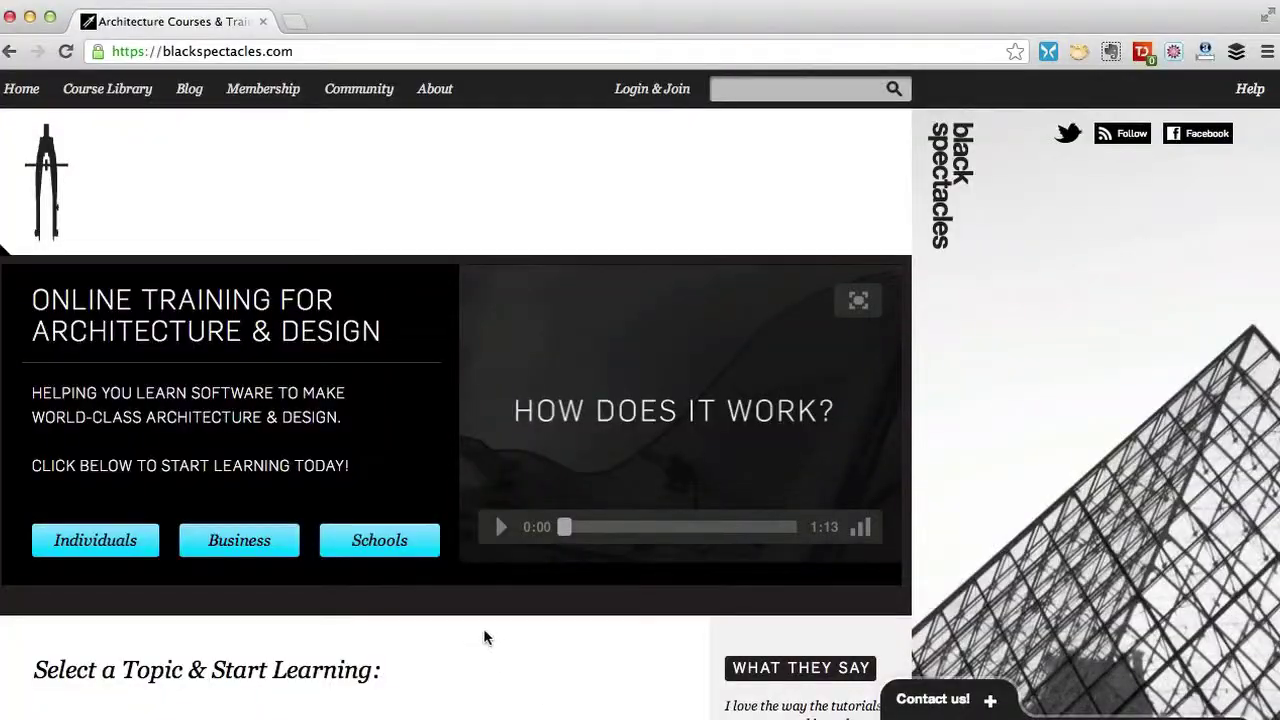
- Go to the Photoshop topic under Software on the Black Spectacles site
{"action": "scroll", "coordinate": [483, 638], "scroll_direction": "down", "scroll_amount": 5}
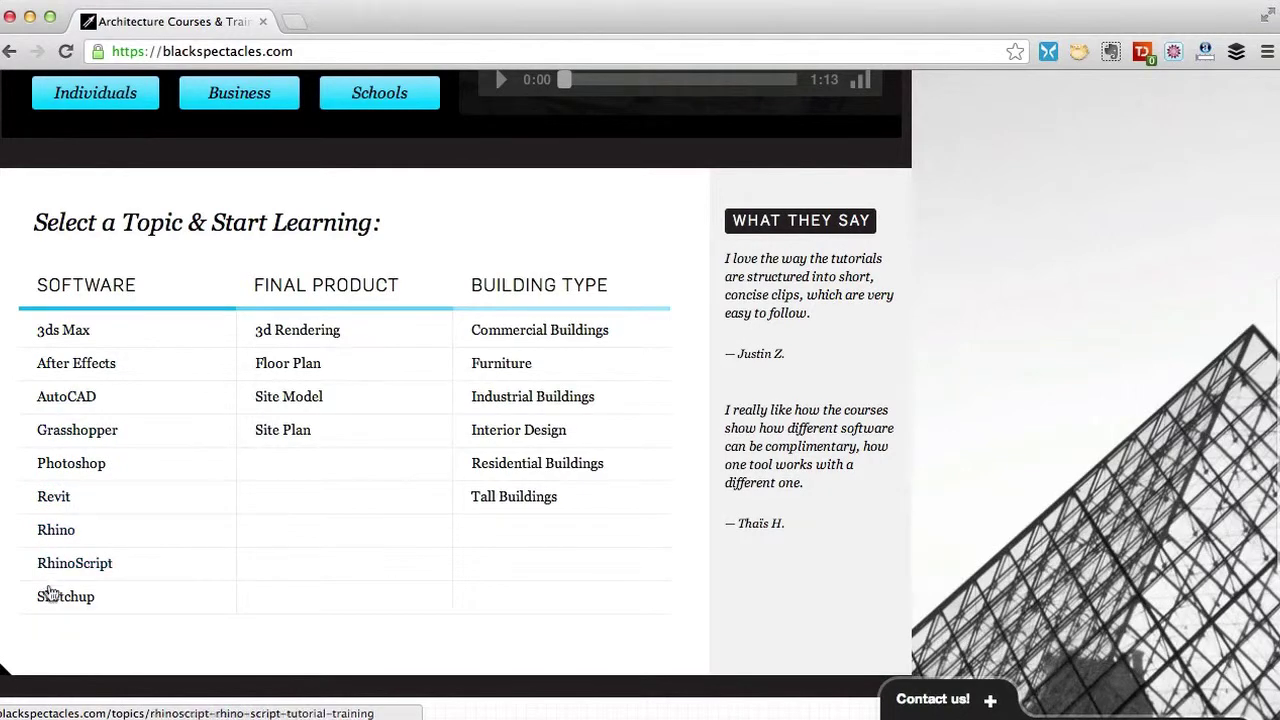
{"action": "left_click", "coordinate": [82, 468]}
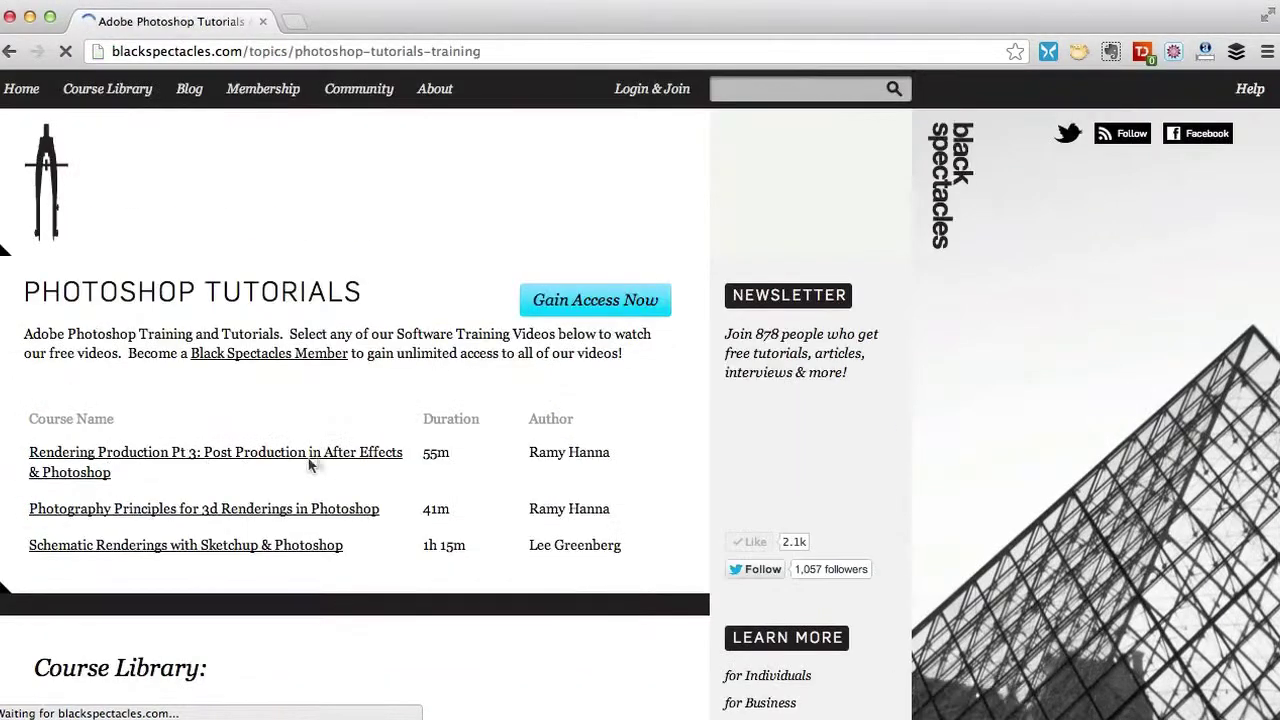